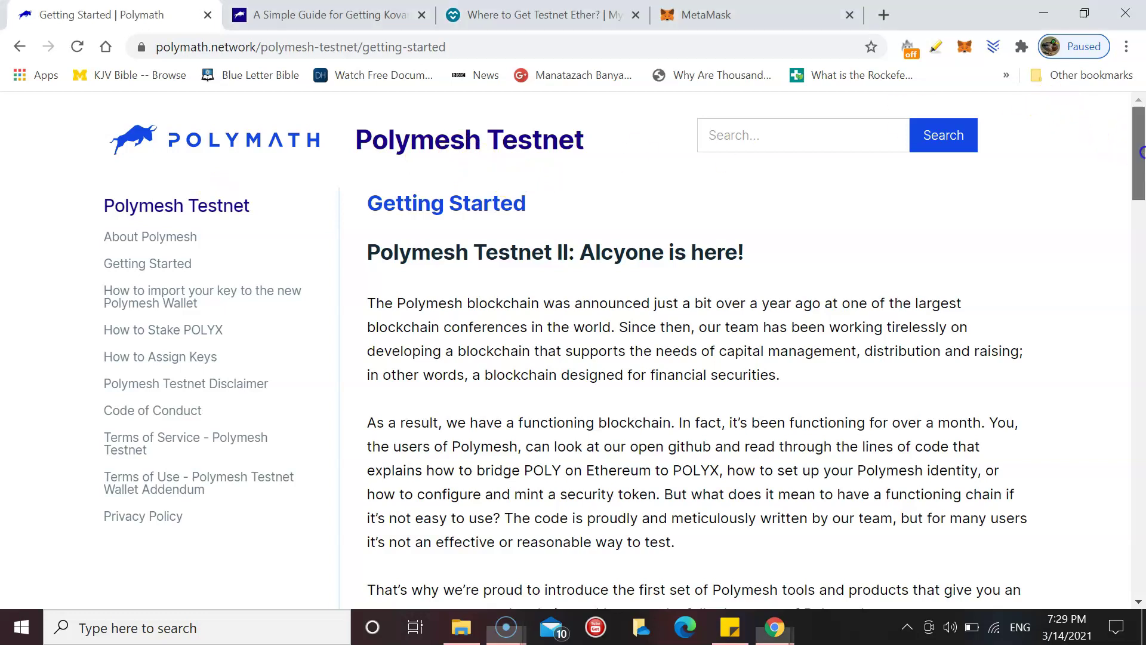
- Scroll the Polymesh Testnet Getting Started page down to the How to Test requirements list
drag(1141, 154, 1142, 234)
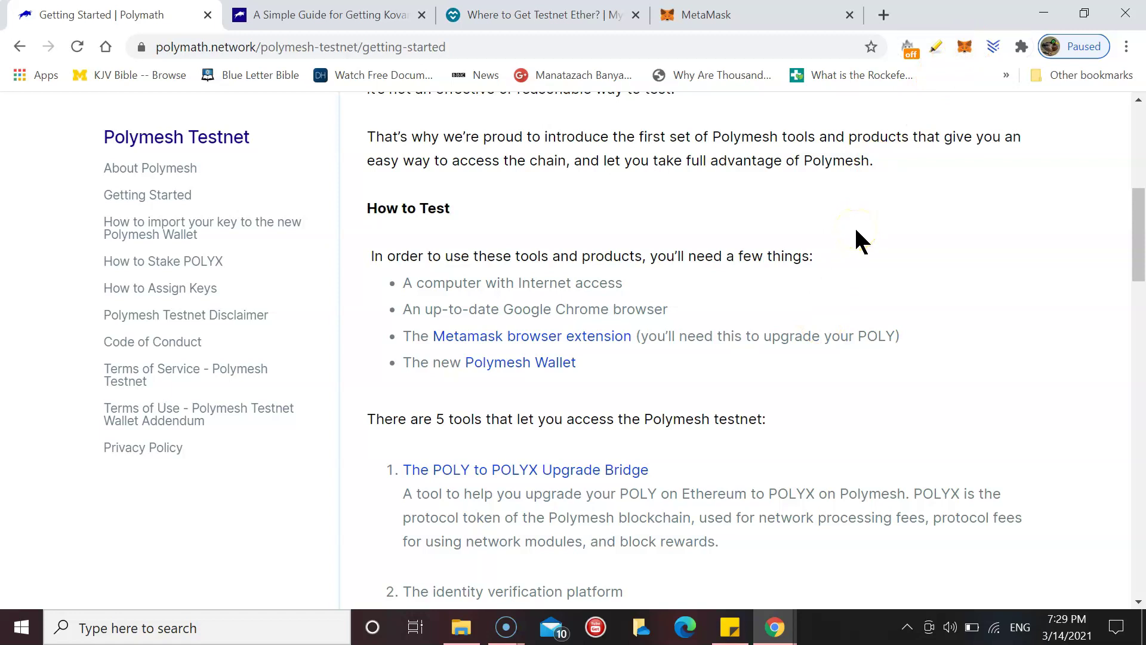
- Look over the MetaMask site and the Kovan testnet guide, then return to Getting Started
click(759, 13)
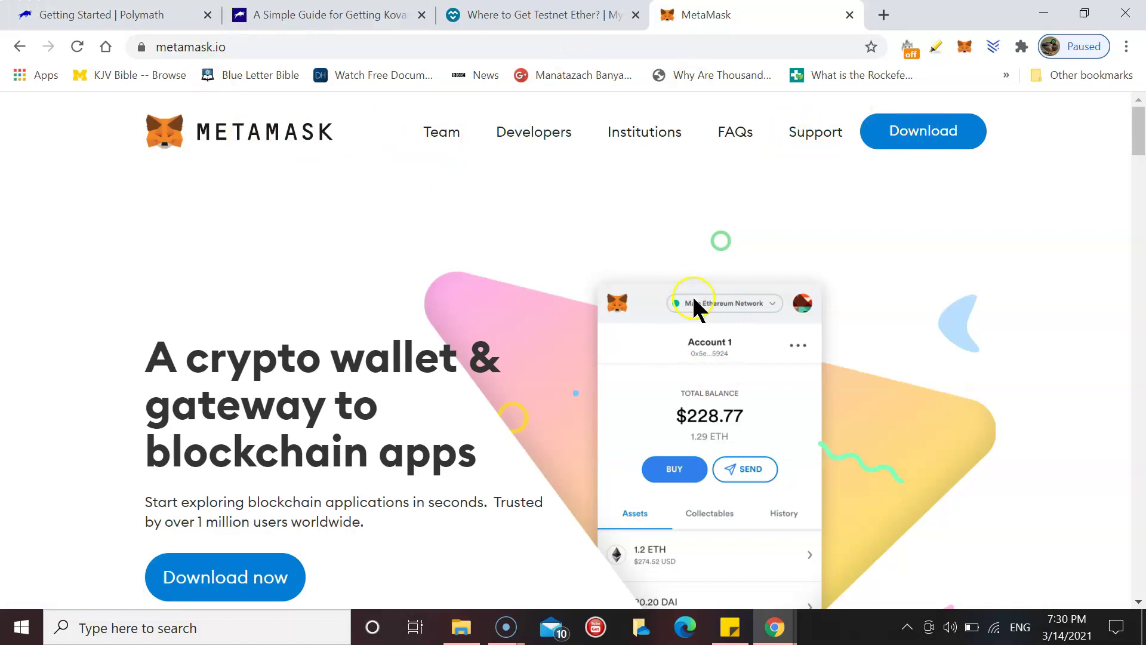
click(329, 24)
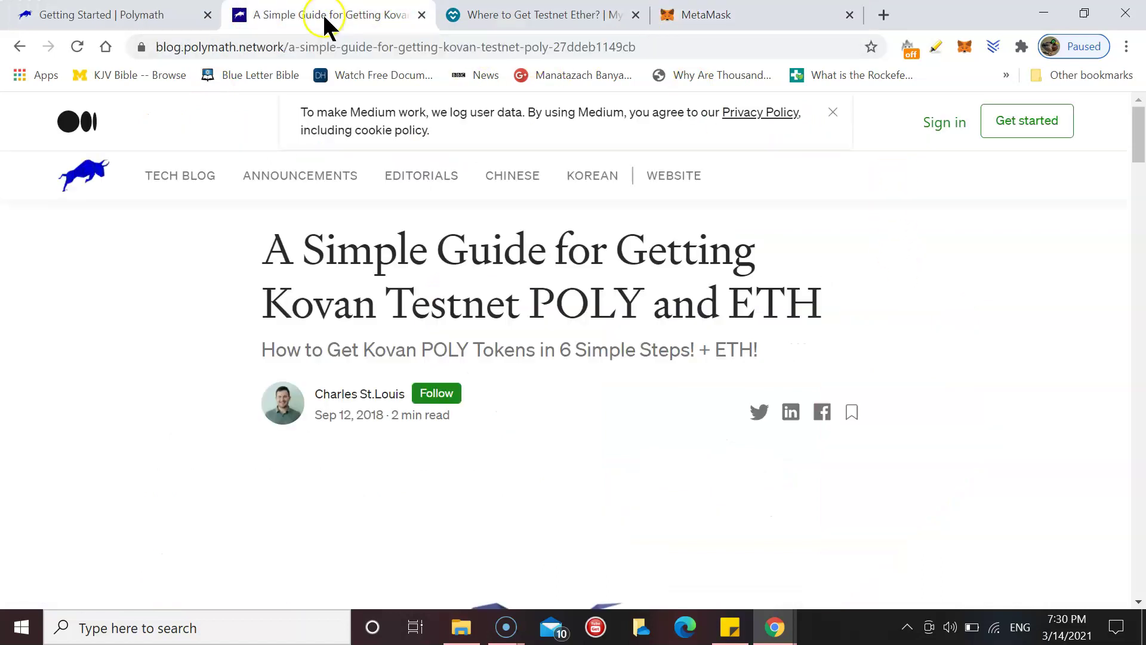
click(96, 12)
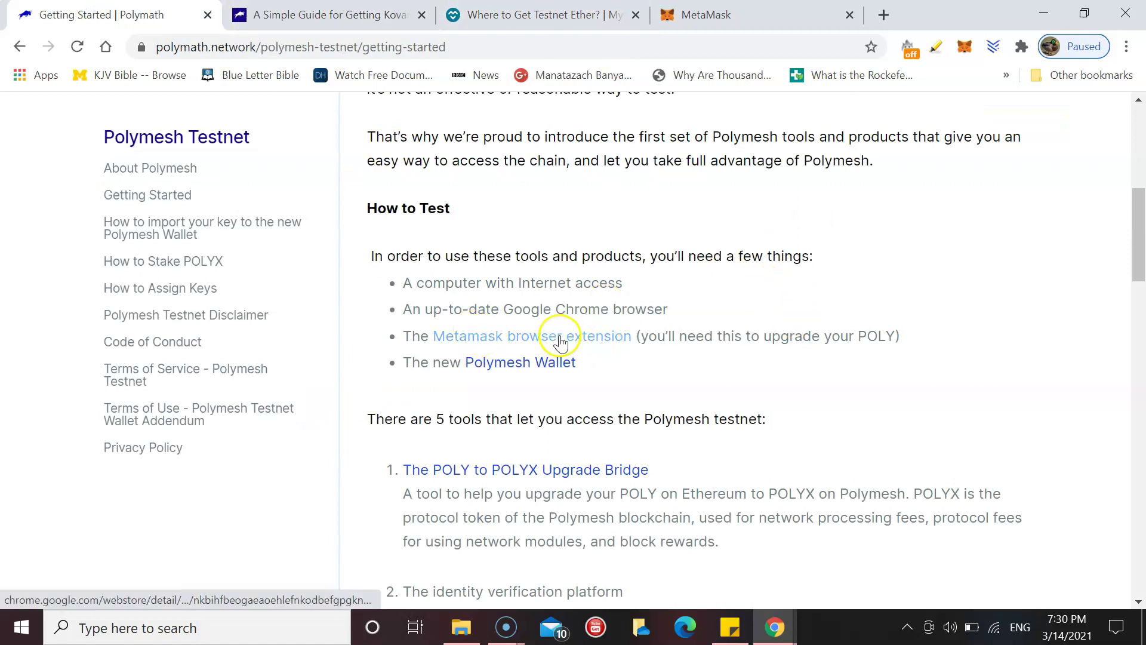
- Install the Polymesh Wallet extension from its Chrome Web Store page
click(507, 365)
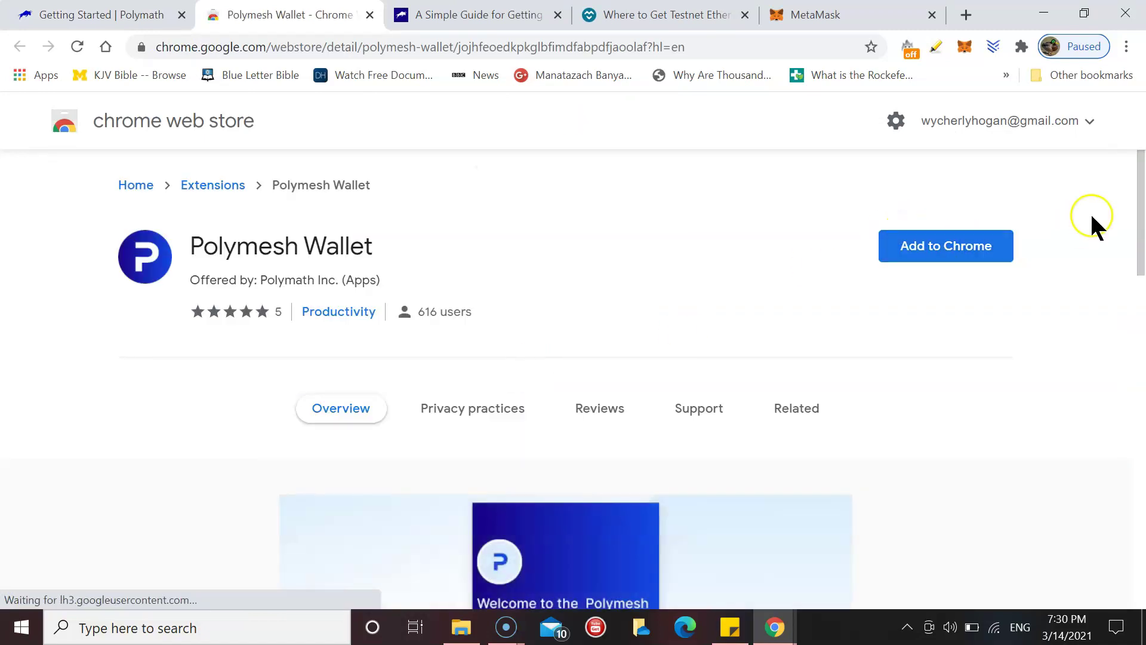
drag(1141, 203, 1141, 210)
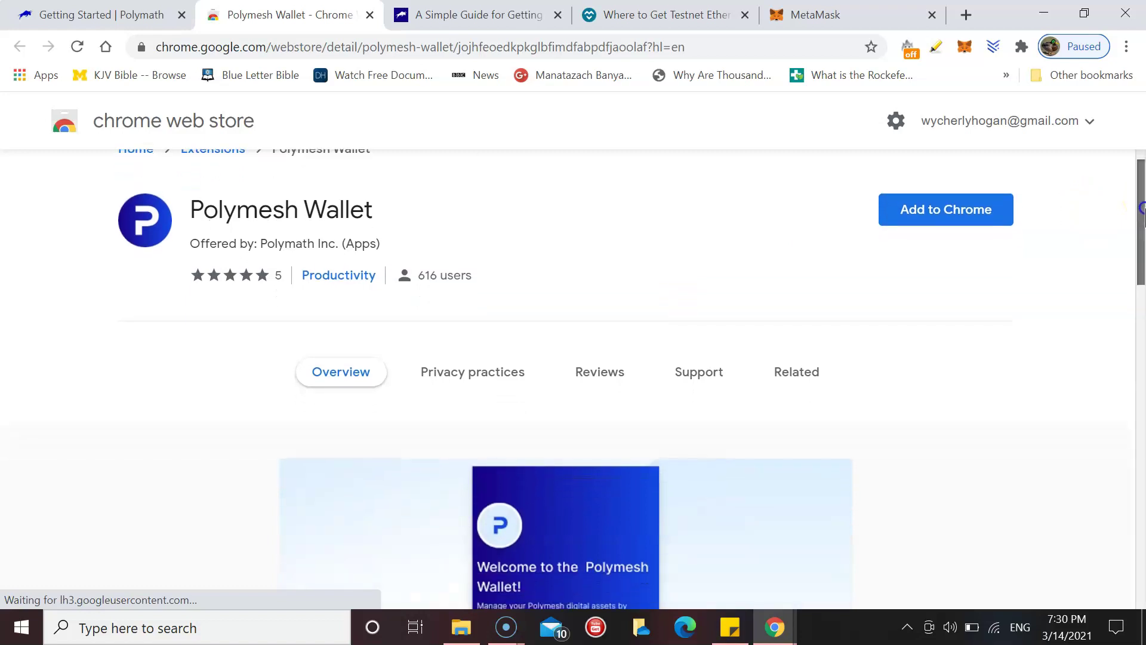
click(944, 200)
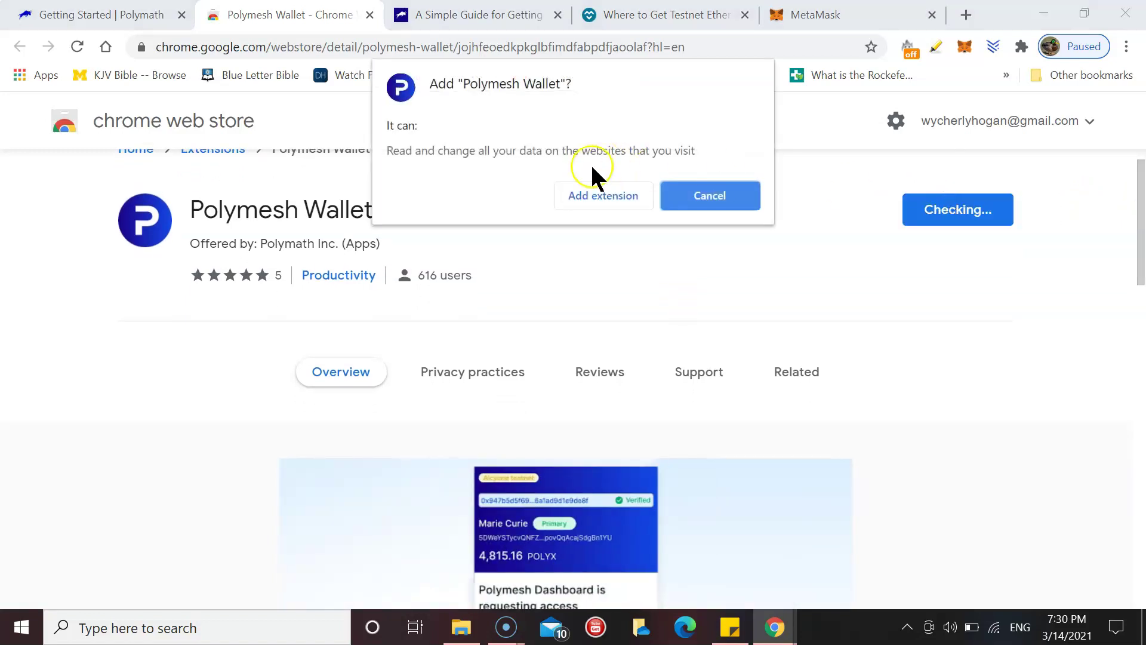
click(601, 195)
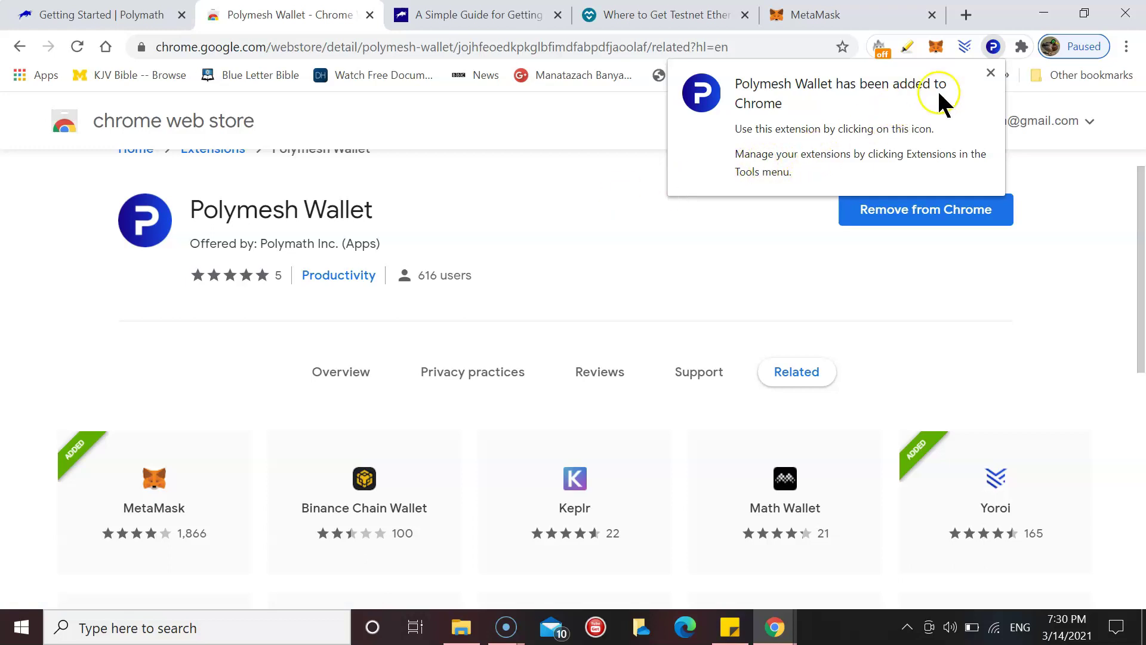
click(991, 73)
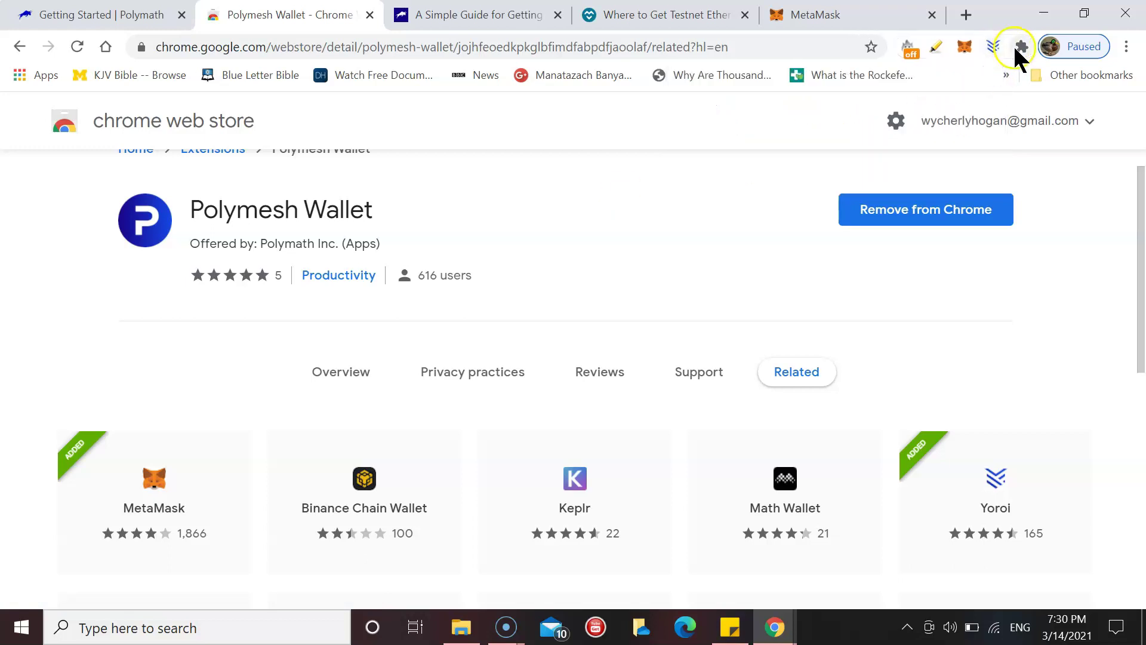
- Pin Polymesh Wallet to the toolbar and bring up its welcome screen
click(1016, 49)
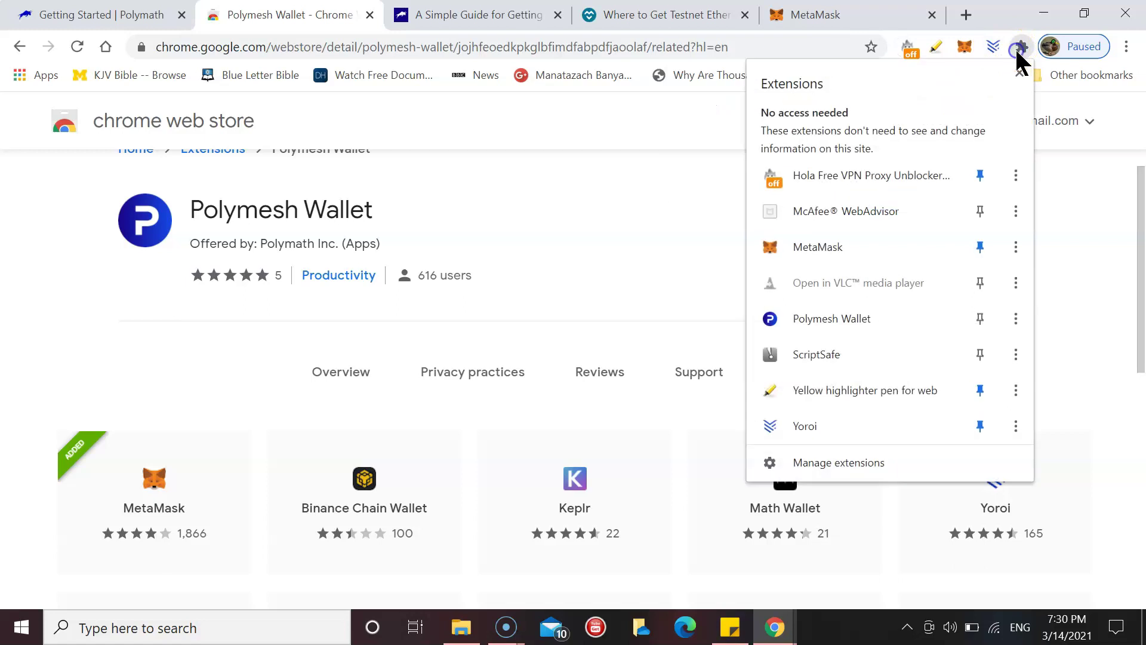
click(982, 316)
click(578, 212)
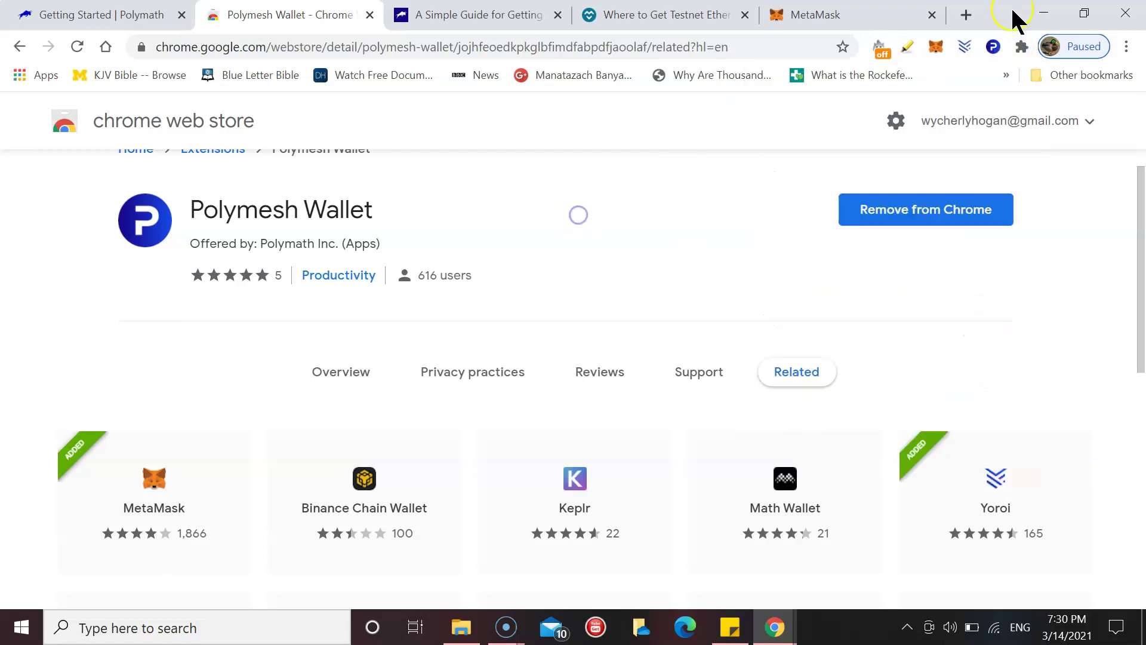
click(993, 48)
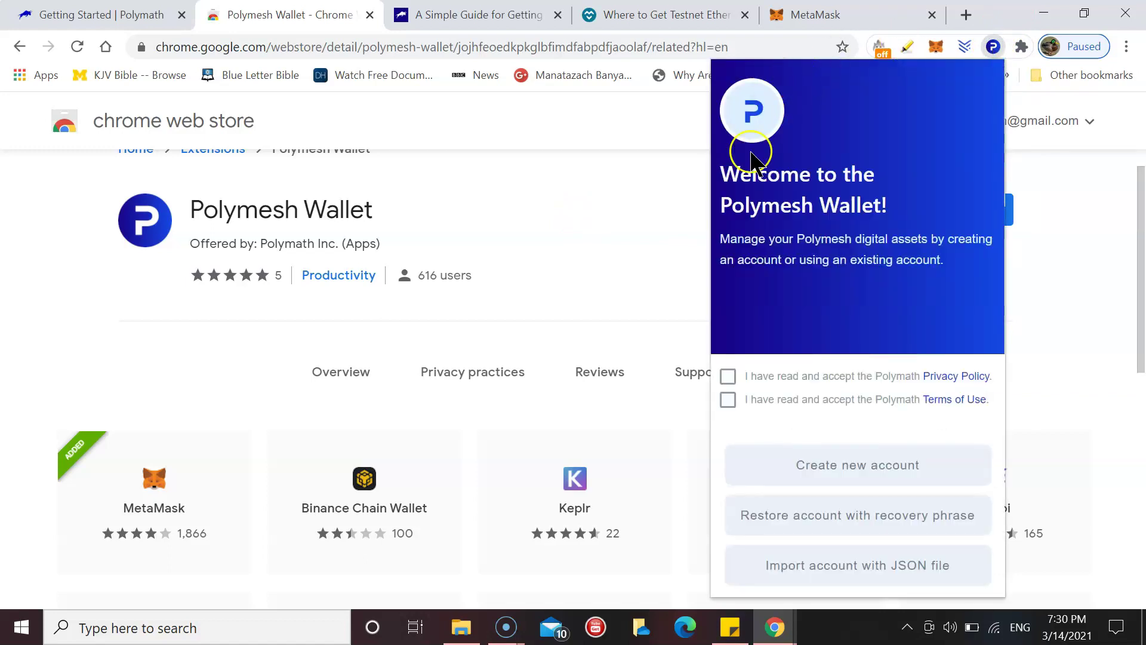
- Accept the Privacy Policy and Terms of Use and create a new Alcyone Testnet account
click(729, 376)
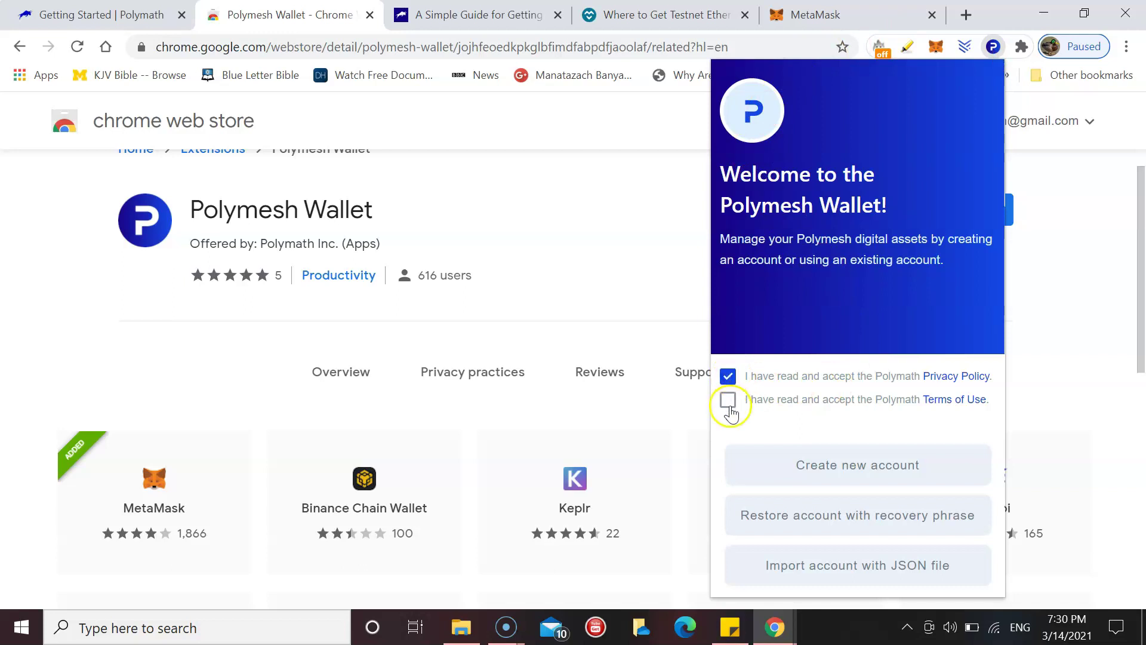
click(728, 402)
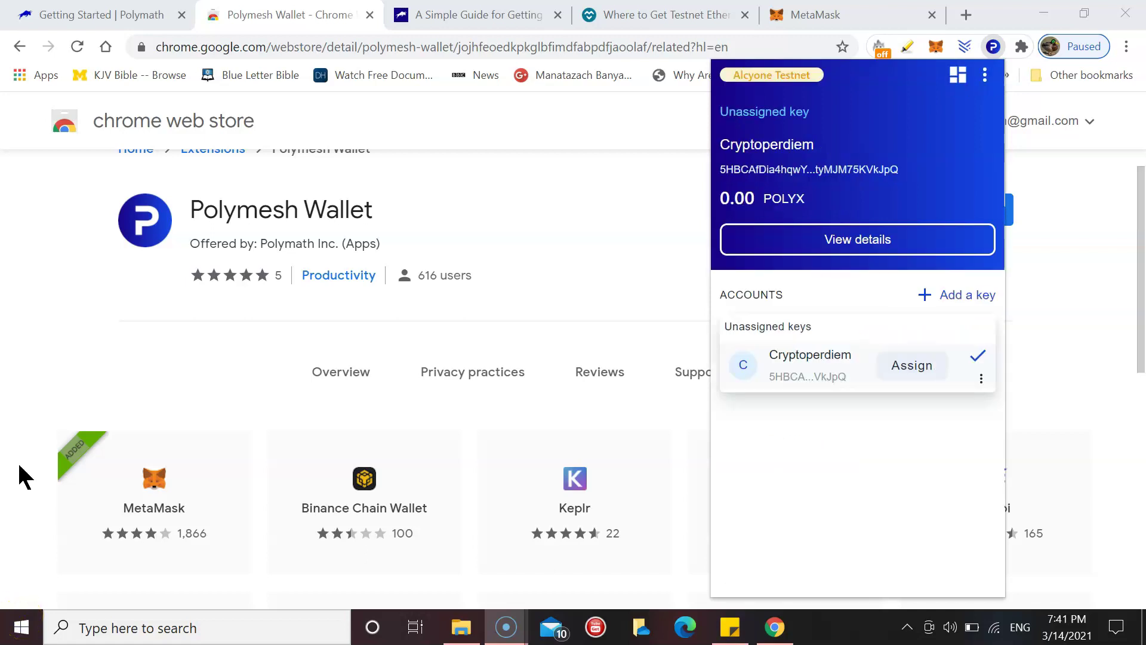
mouse_move(840, 179)
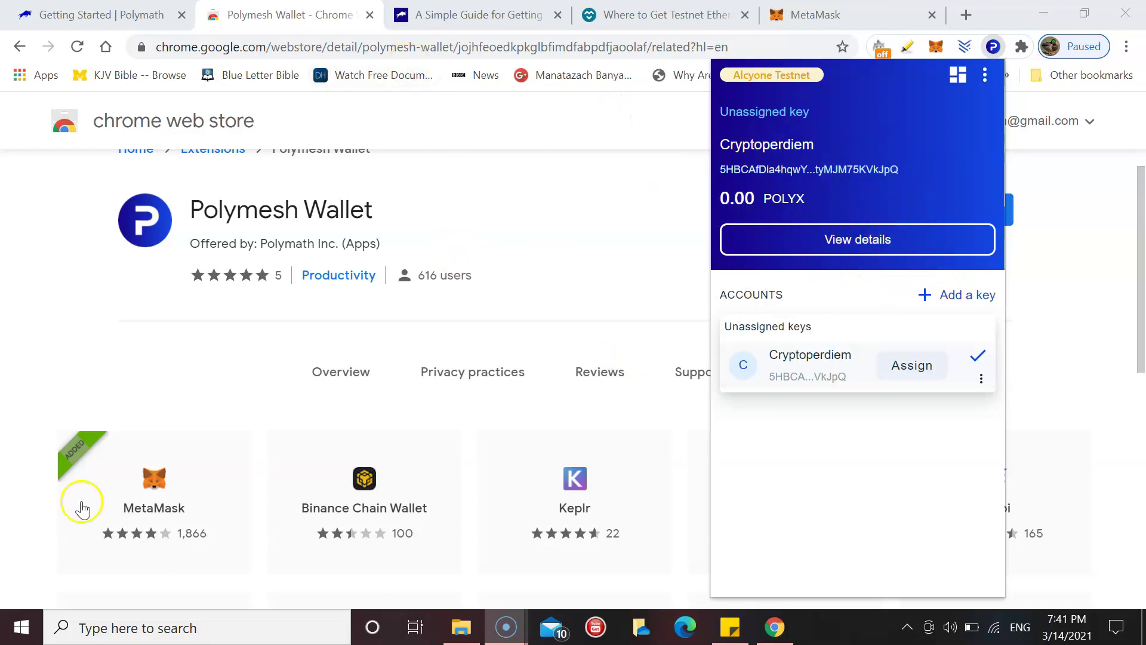
- Close the wallet popup and scroll Getting Started down to the POLY to POLYX Upgrade Bridge link
click(89, 160)
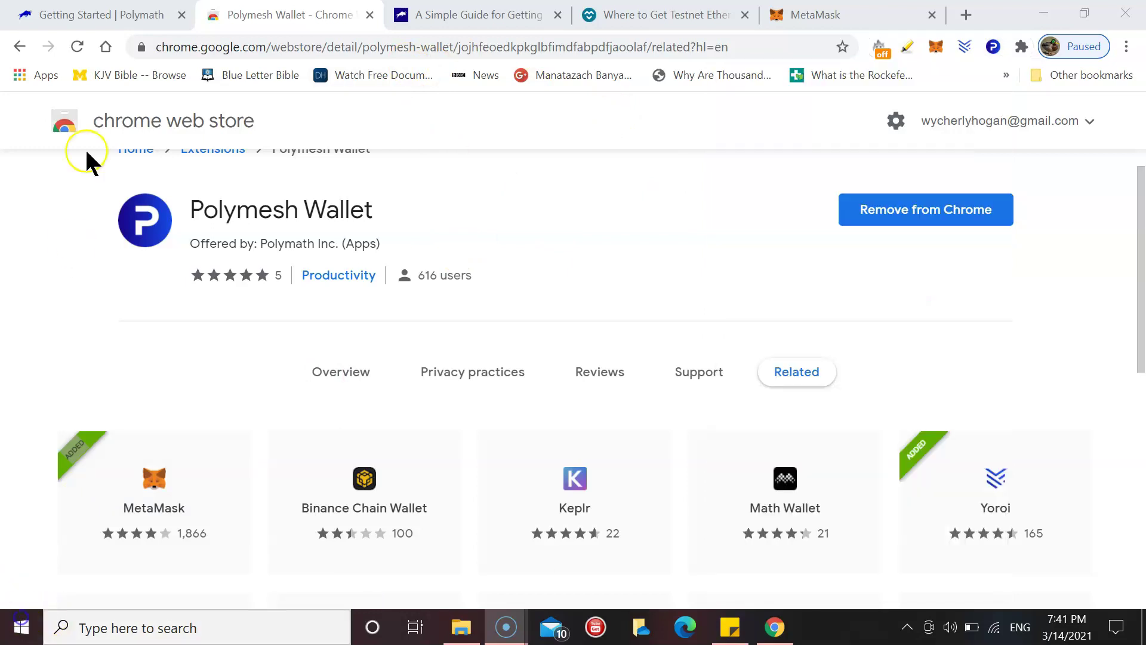
click(101, 16)
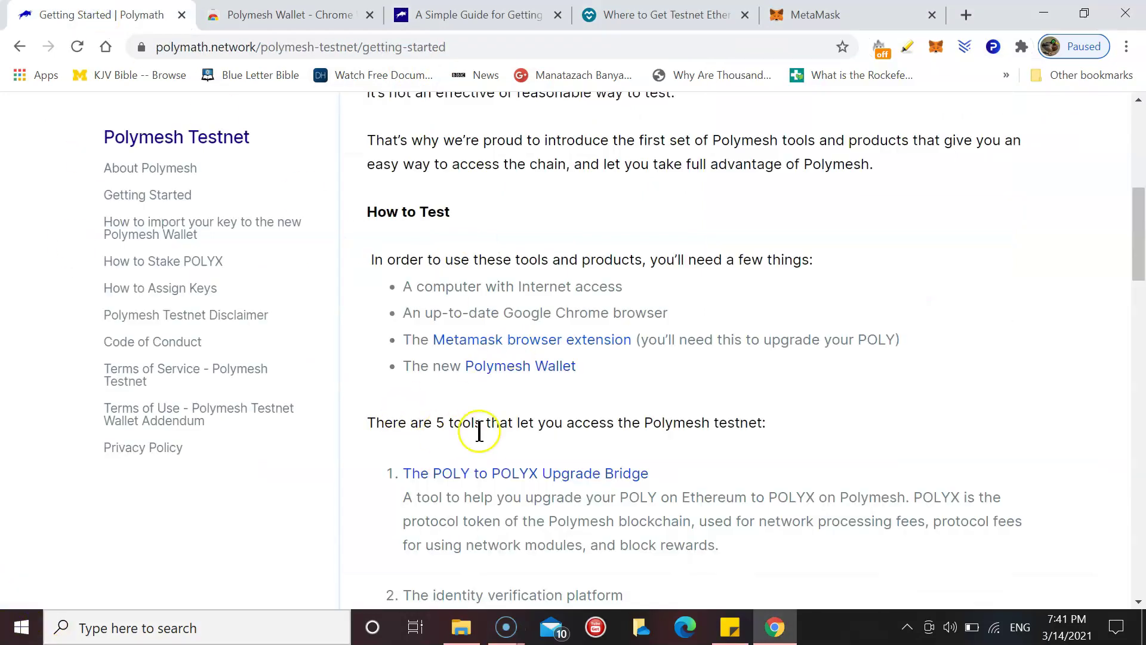
scroll(478, 433, down, 1)
scroll(479, 434, down, 3)
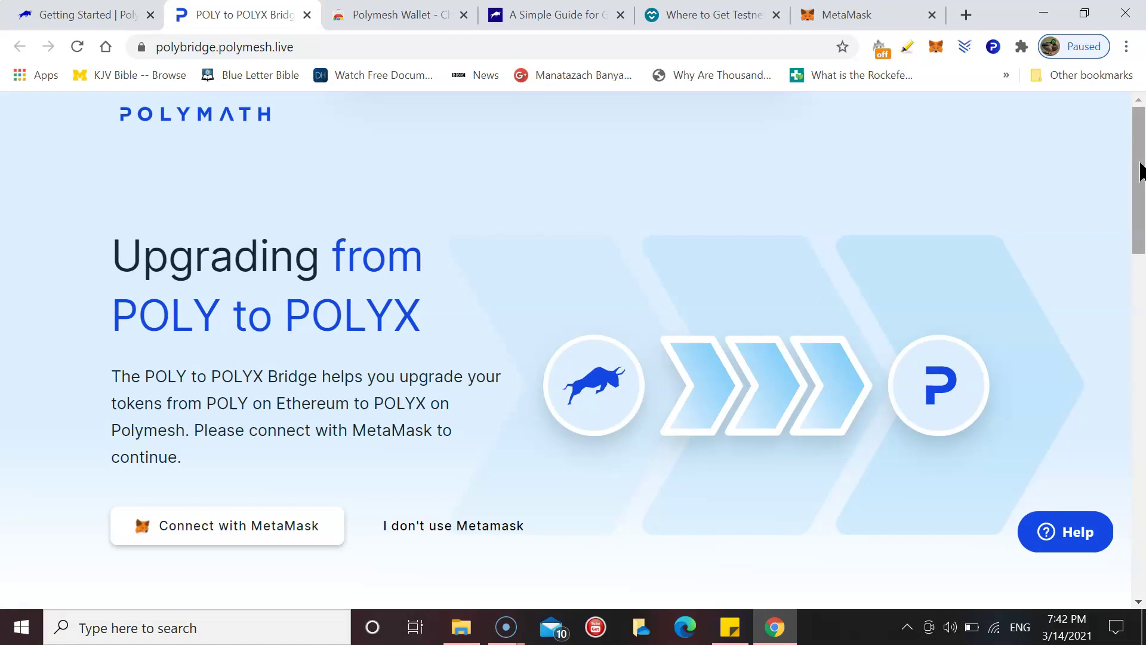
- Connect MetaMask Account 1 to the upgrade bridge, which then reports a Kovan connection error
drag(1140, 162, 1140, 173)
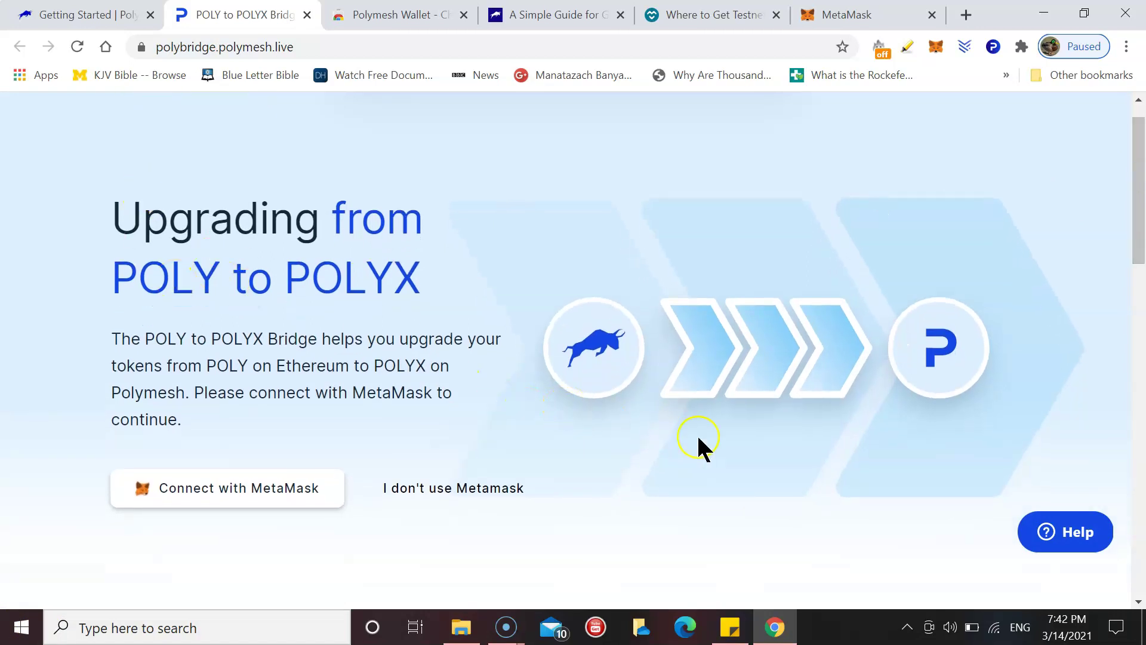
click(281, 492)
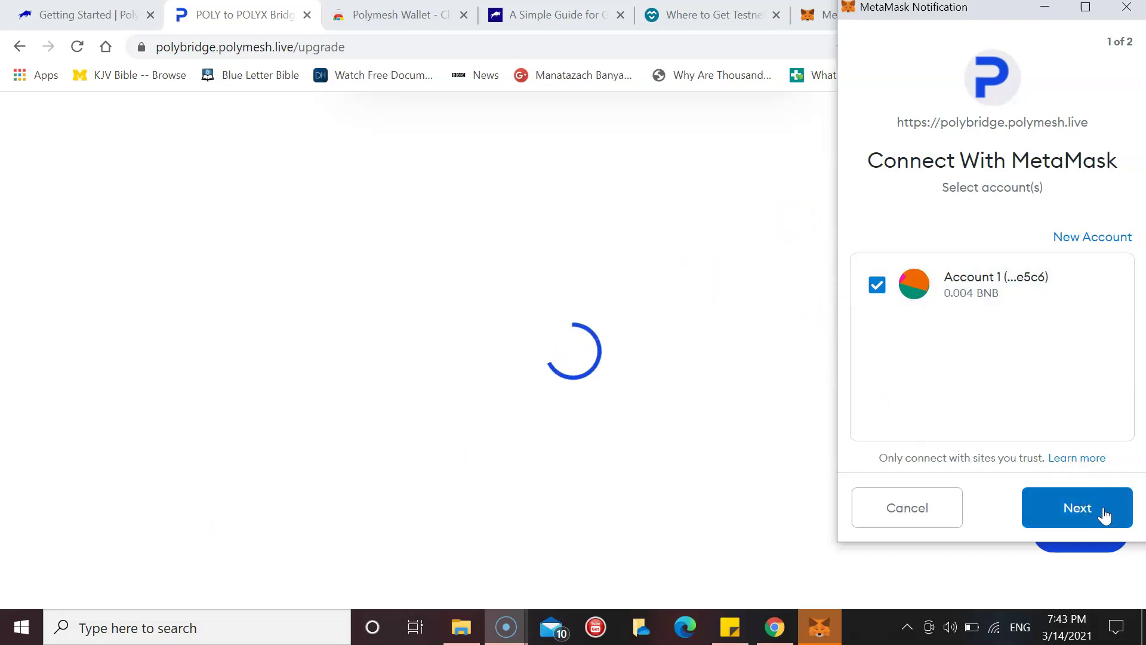
click(928, 308)
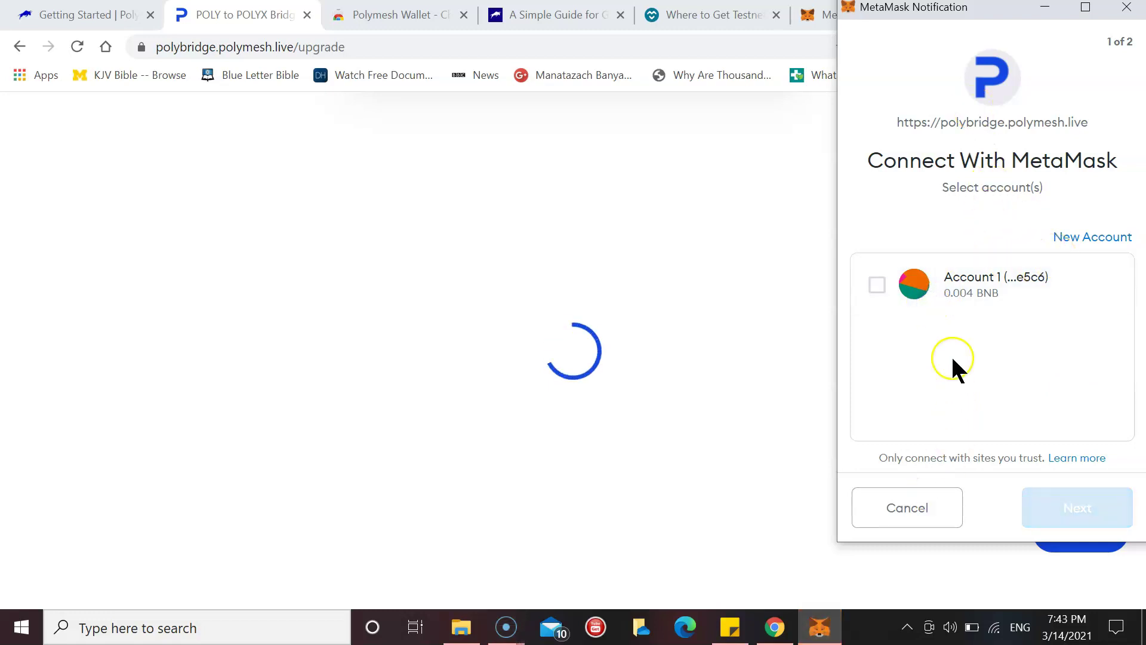
click(878, 284)
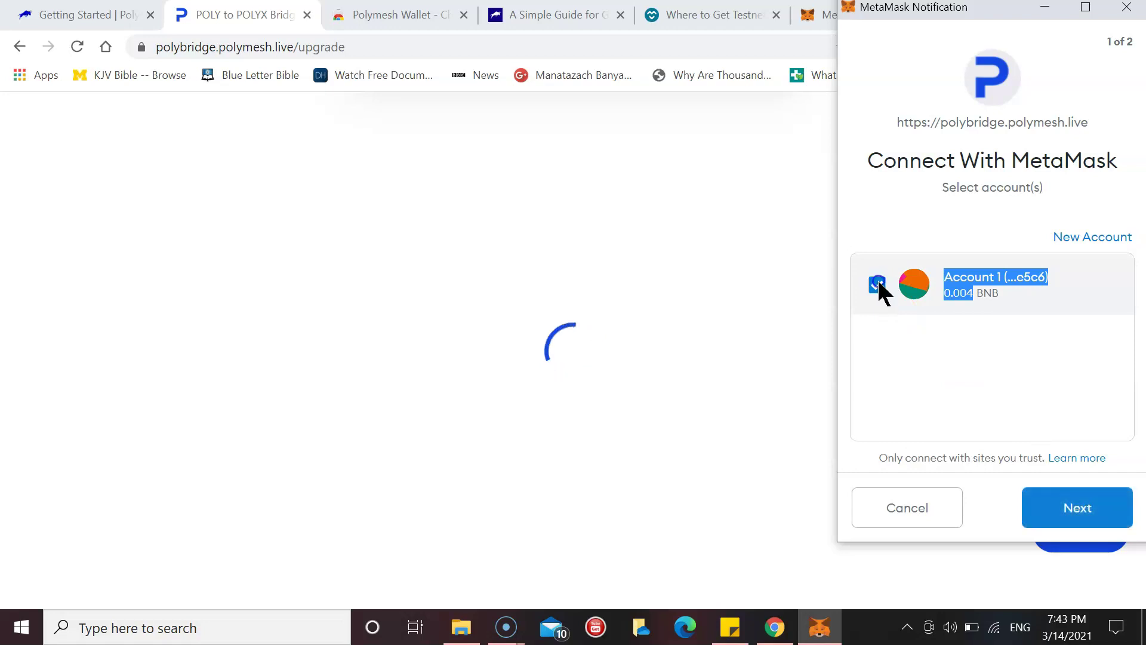
click(877, 284)
click(906, 297)
click(881, 285)
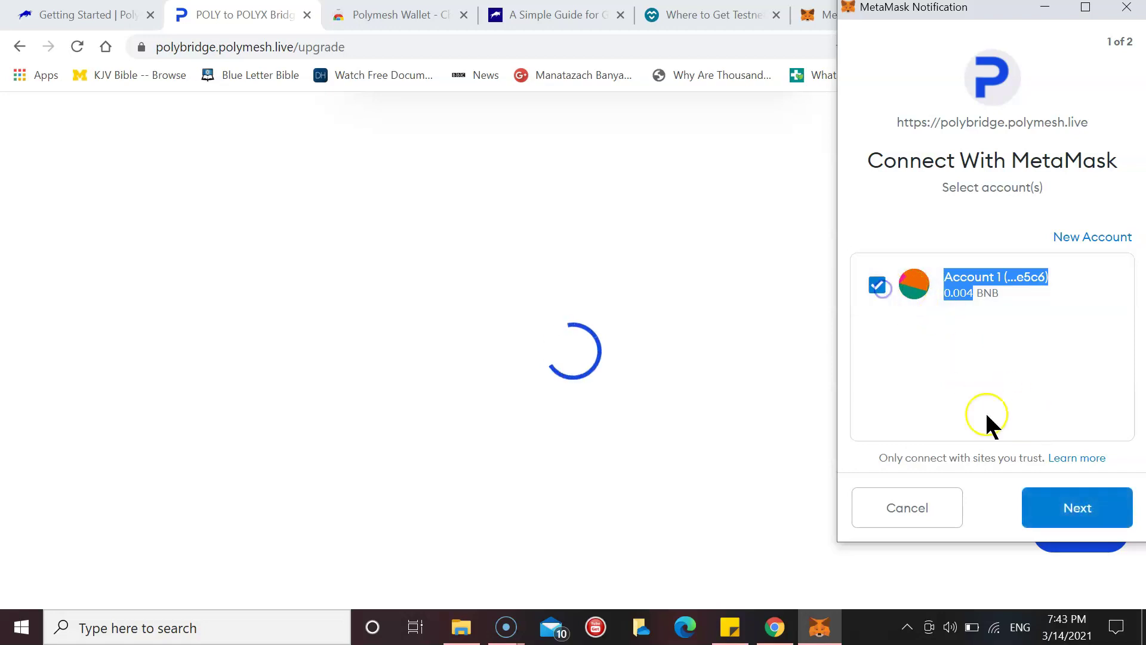
click(1069, 507)
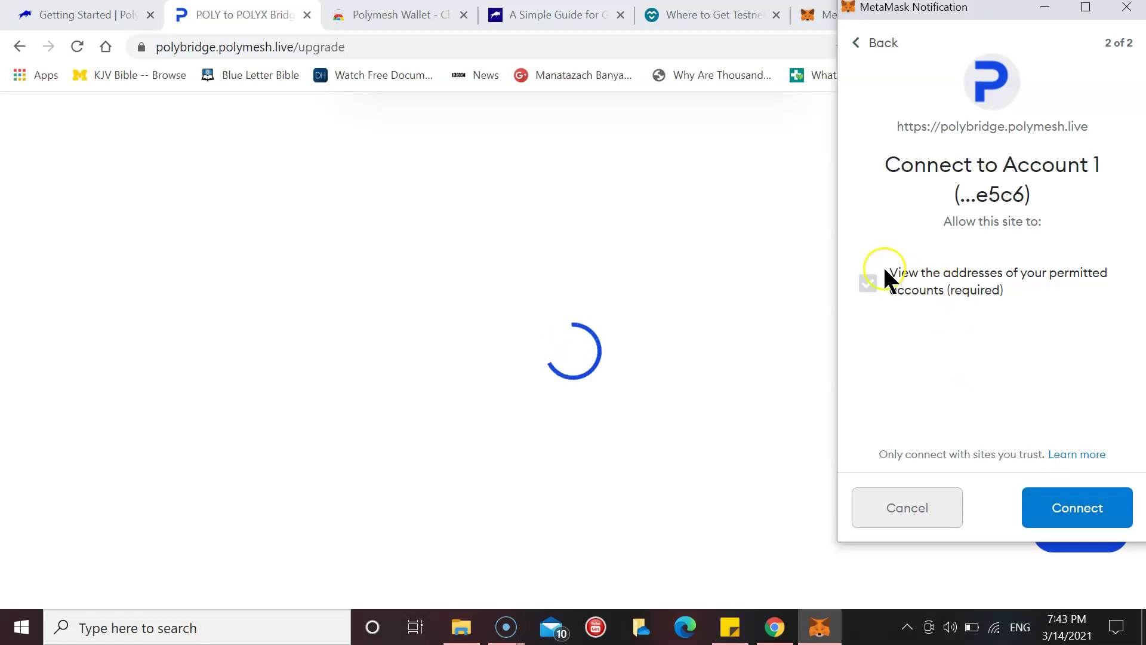
click(1065, 507)
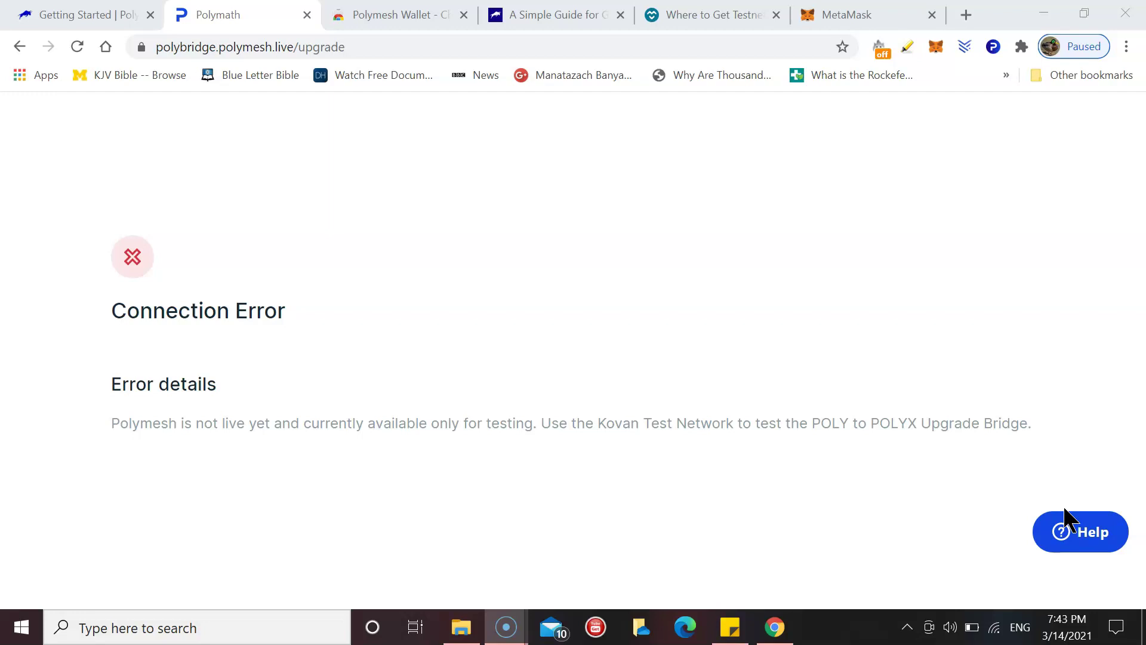
- Dismiss the stray system menu, then open and close the MetaMask wallet panel
click(610, 334)
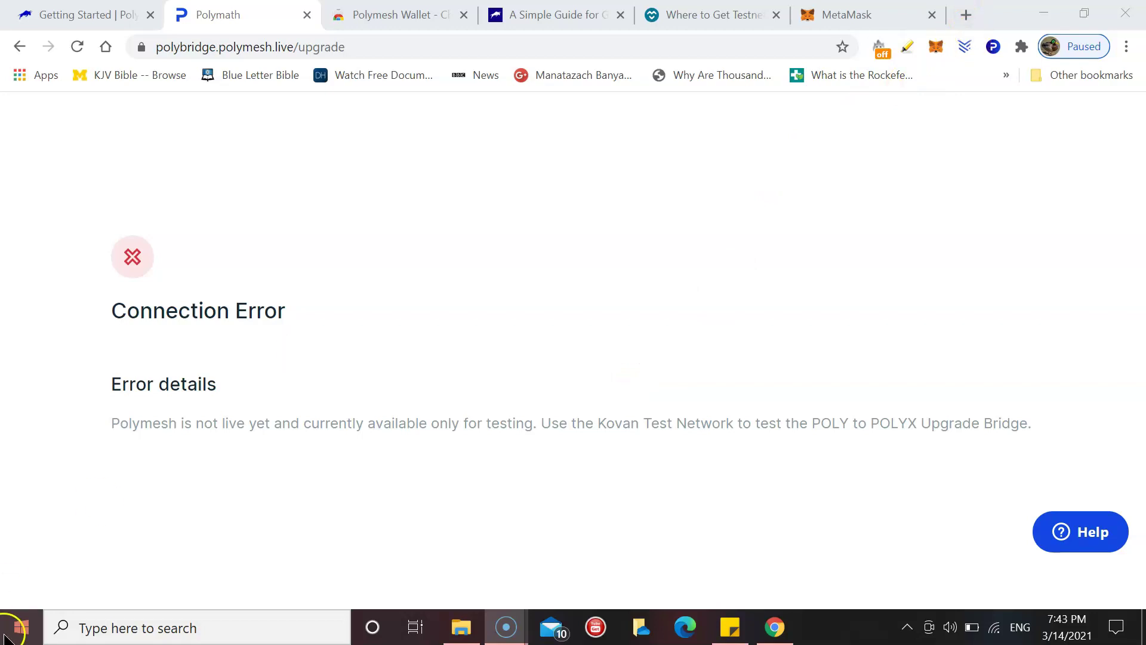
click(21, 627)
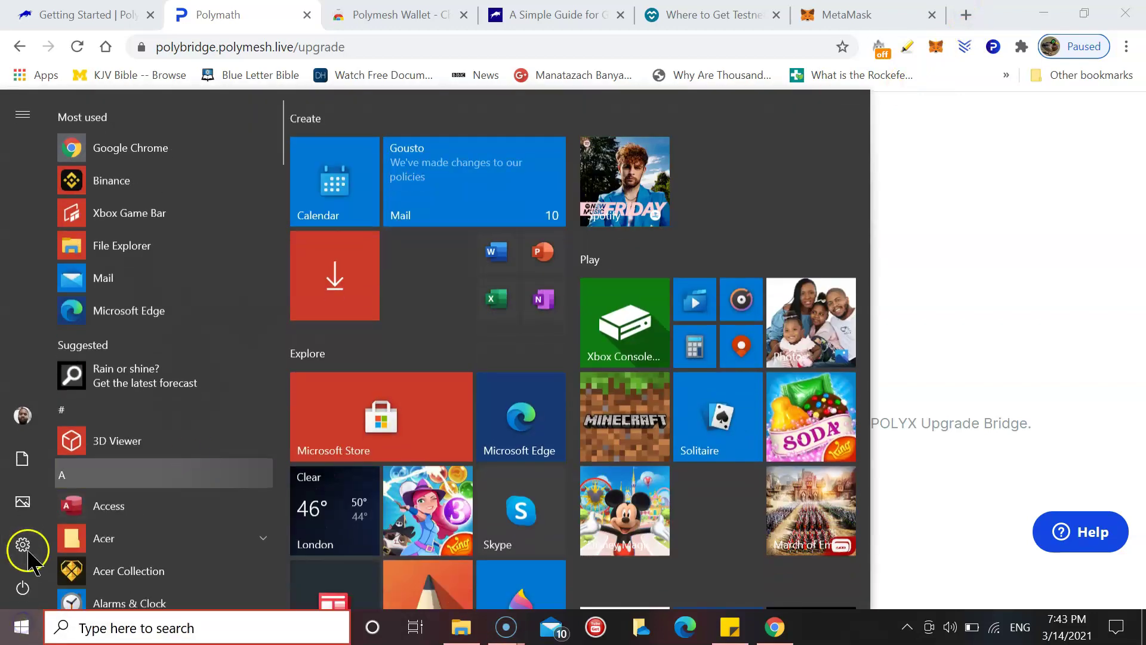
click(1044, 309)
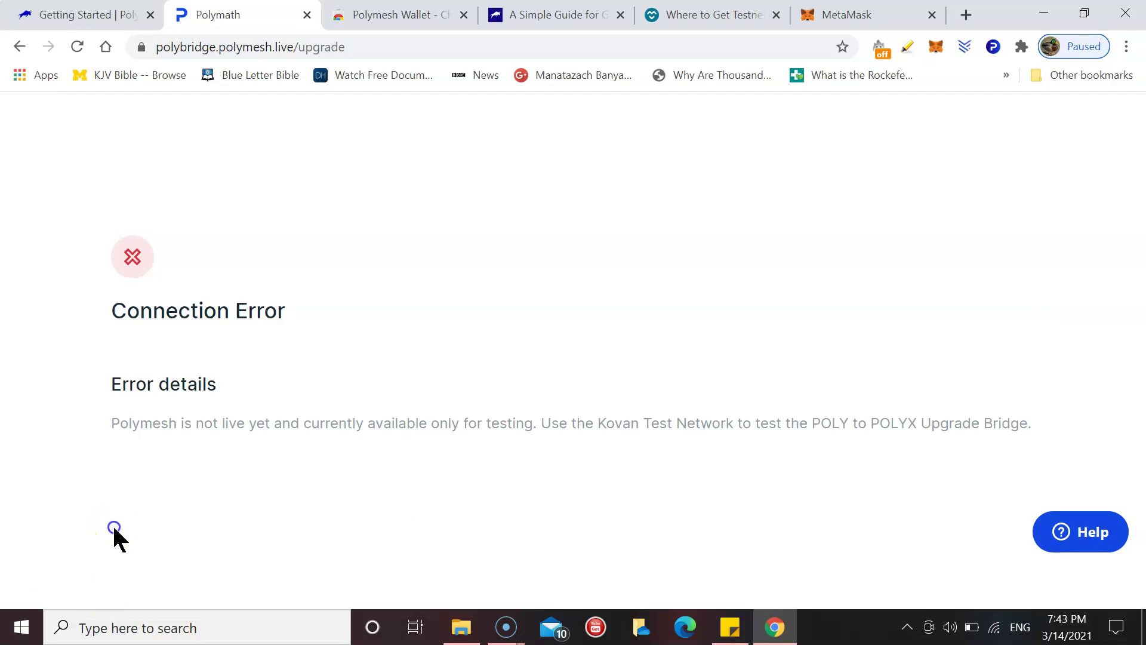
click(935, 47)
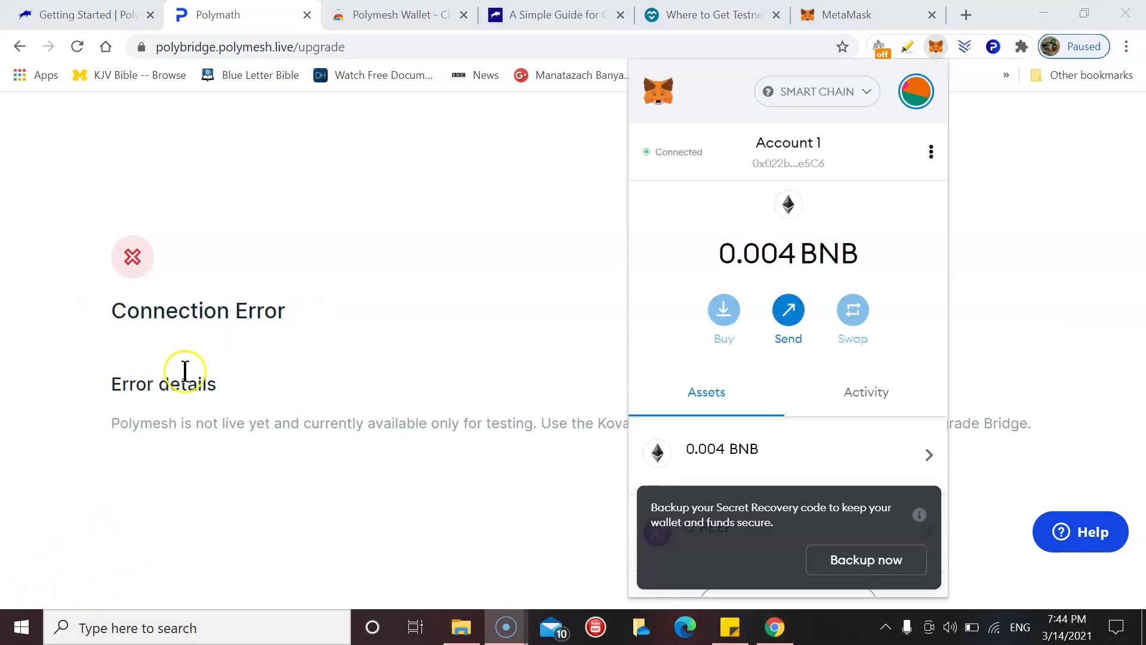
click(735, 58)
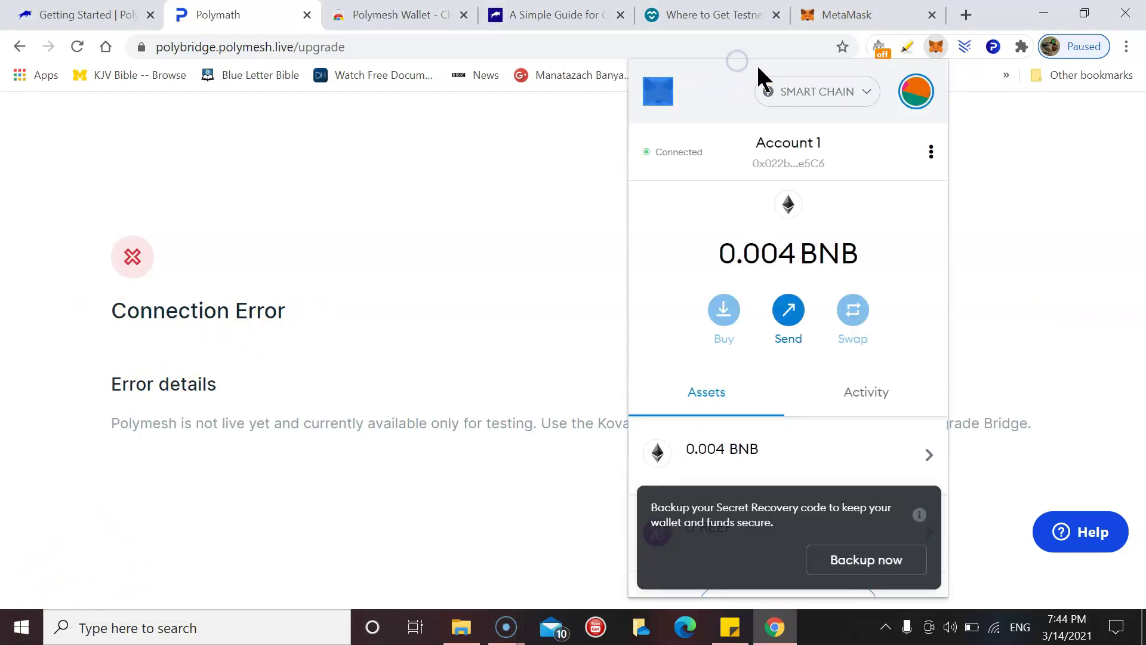
drag(758, 67, 795, 89)
drag(727, 67, 828, 139)
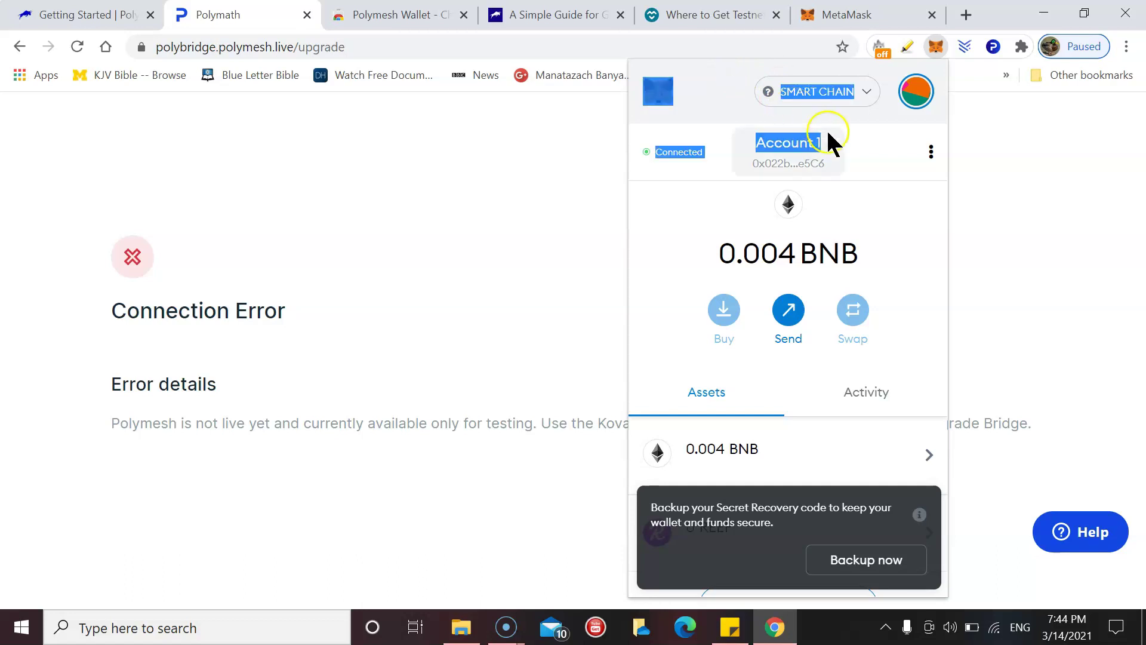
drag(719, 92, 725, 143)
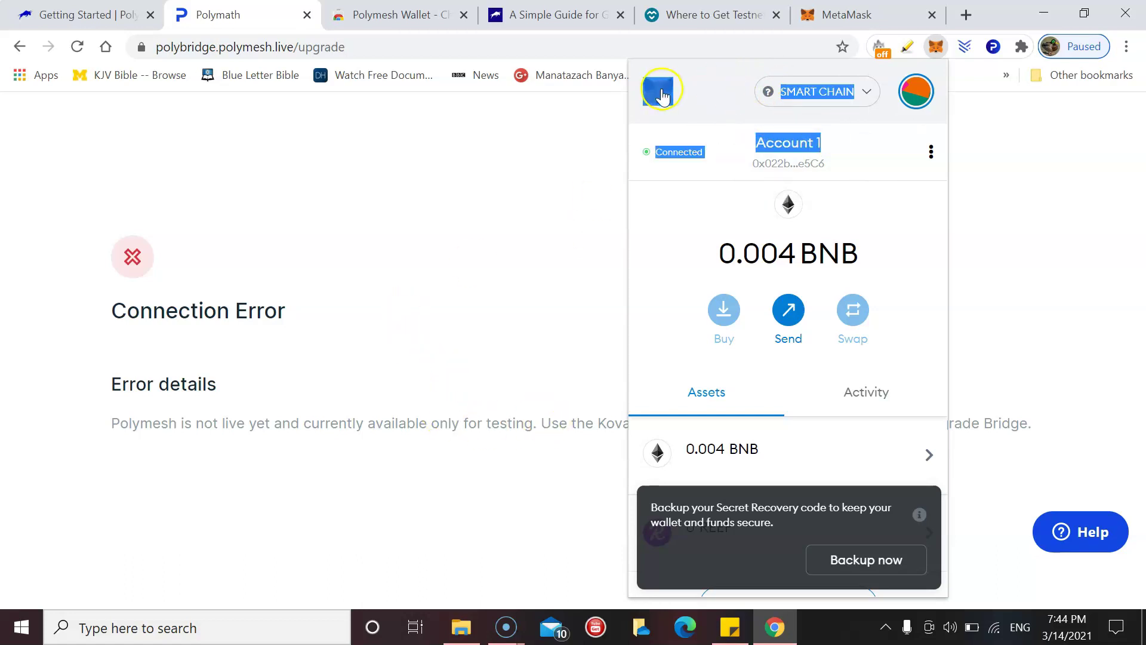
click(697, 78)
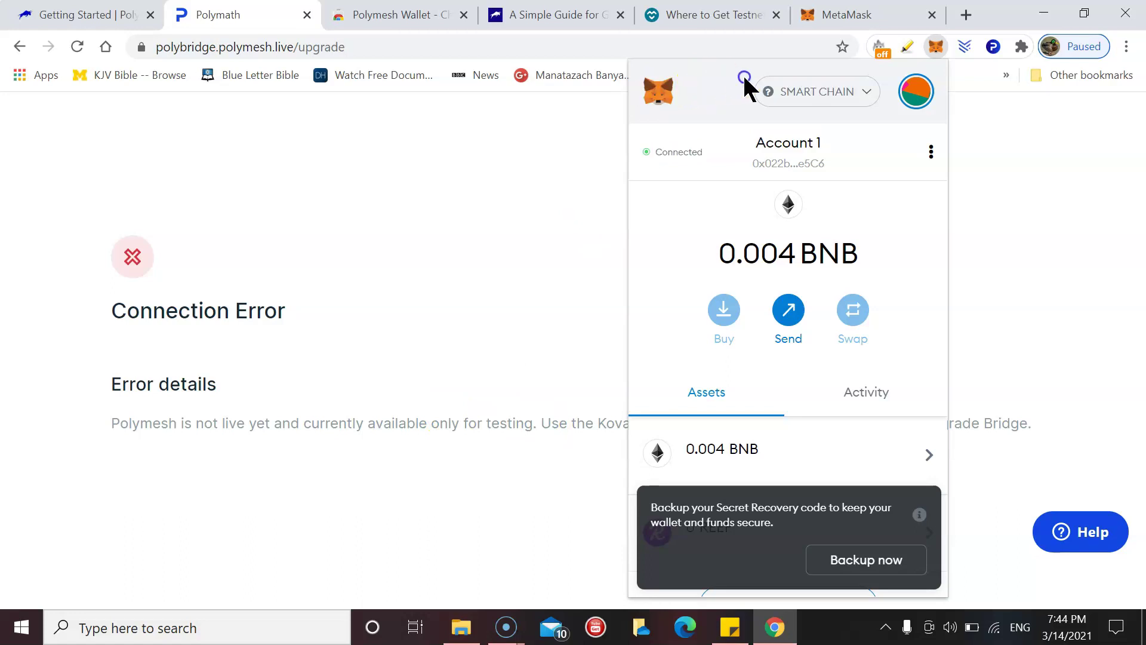
click(936, 46)
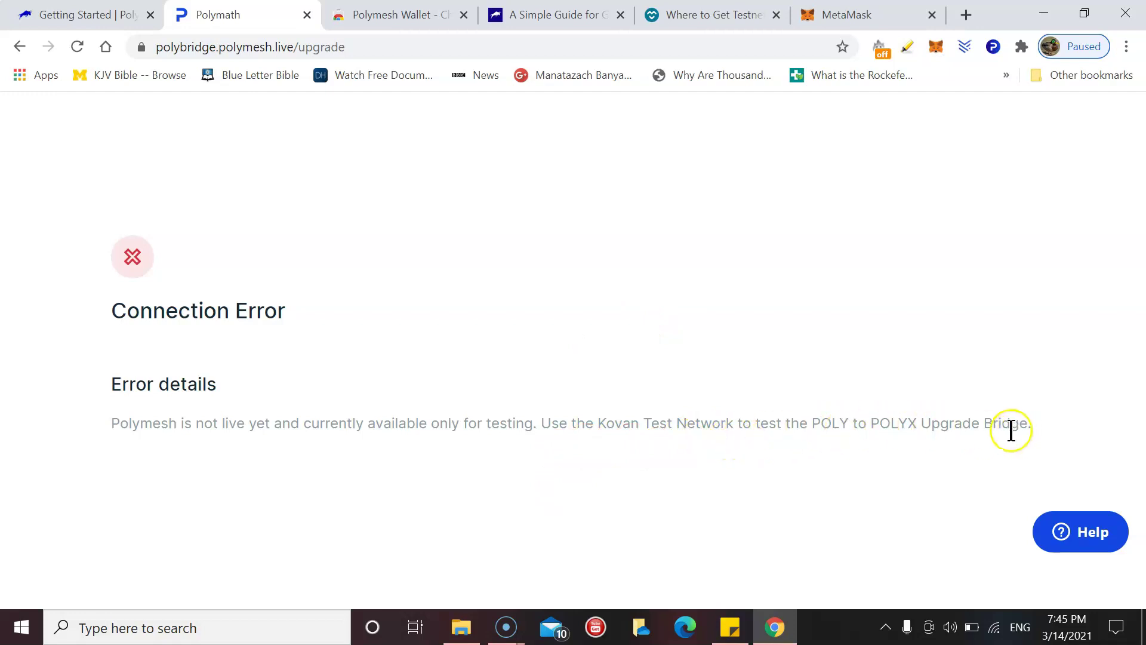
- Switch MetaMask's network from Smart Chain to the Kovan Test Network
click(935, 52)
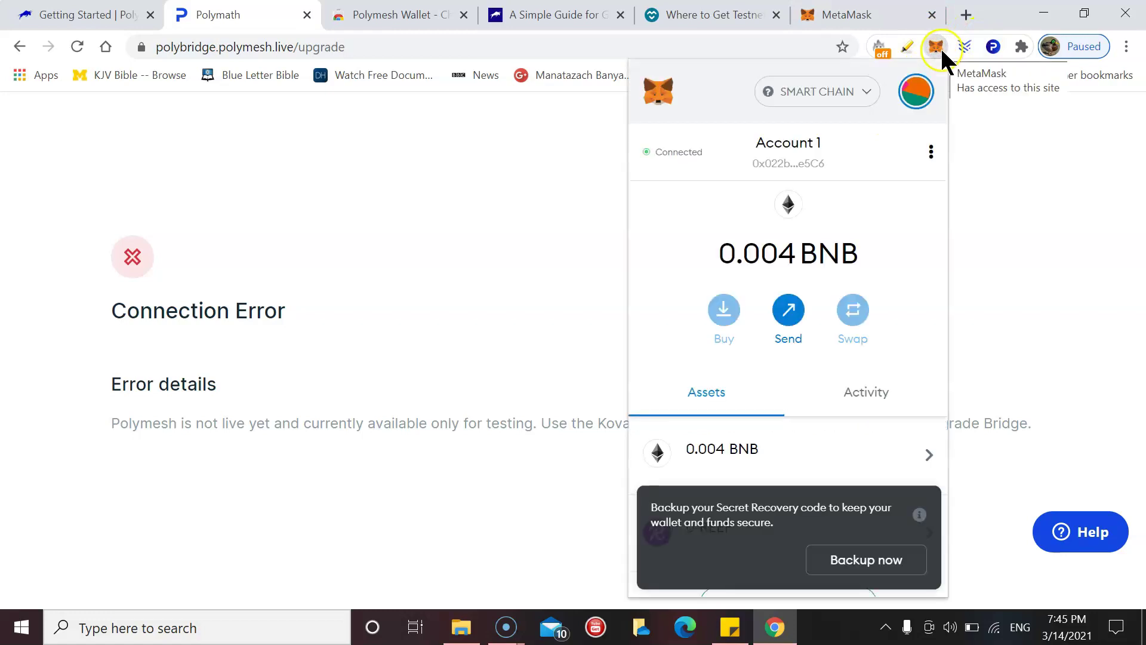
click(838, 93)
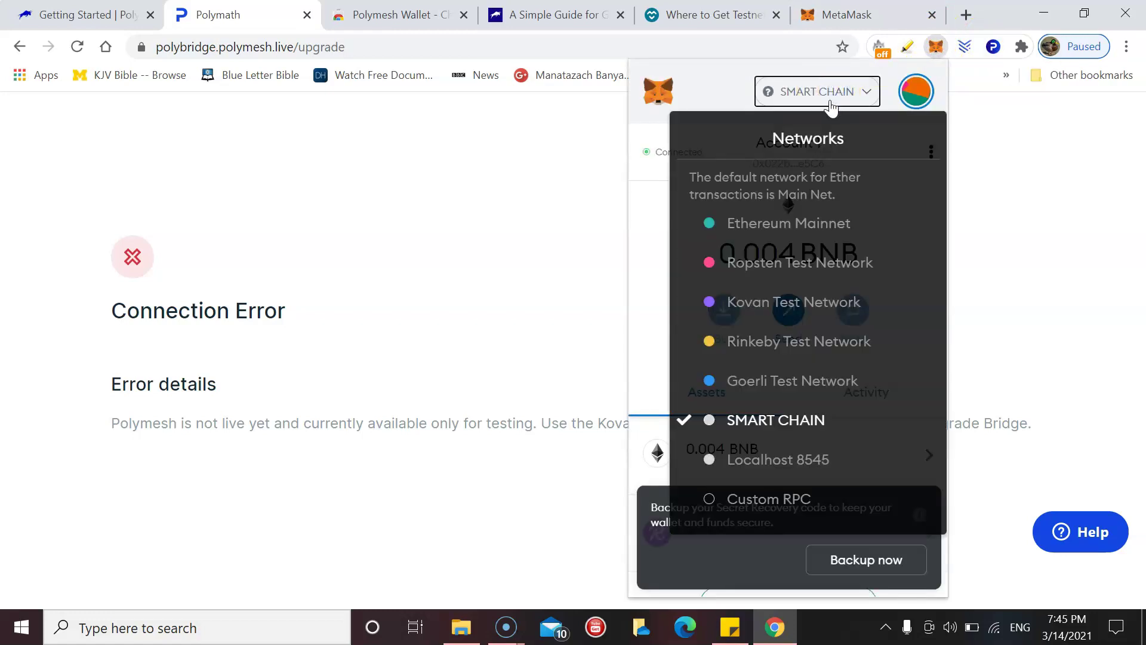
click(803, 309)
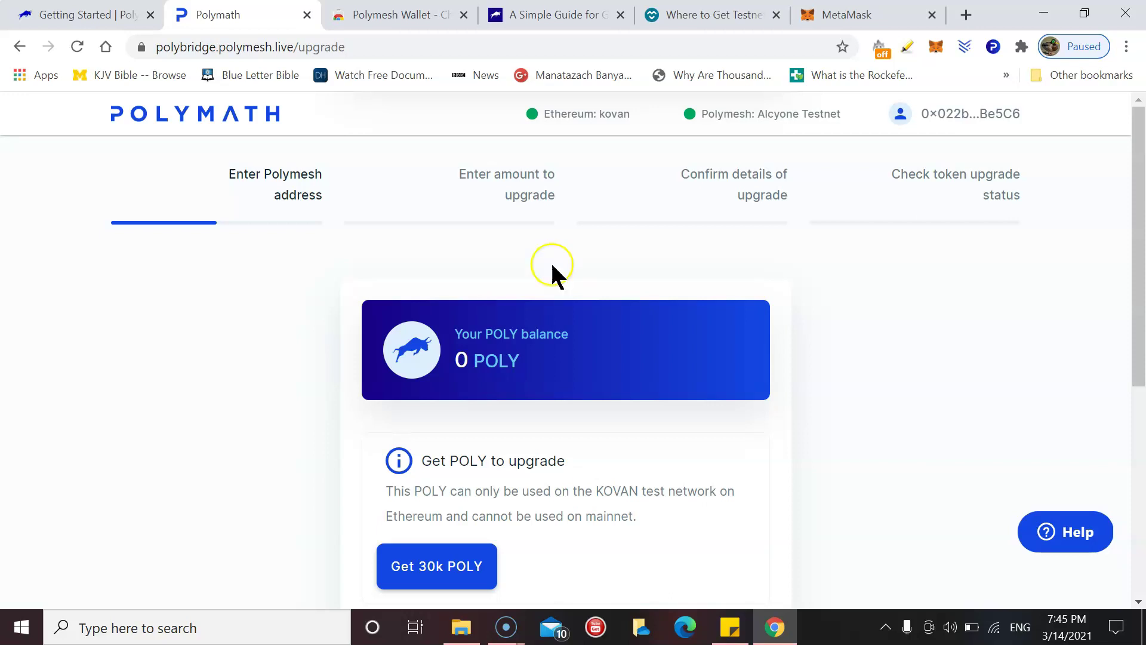
- Request 30k test POLY from the upgrade page, bringing up MetaMask's transaction confirmation
drag(1139, 209, 1142, 329)
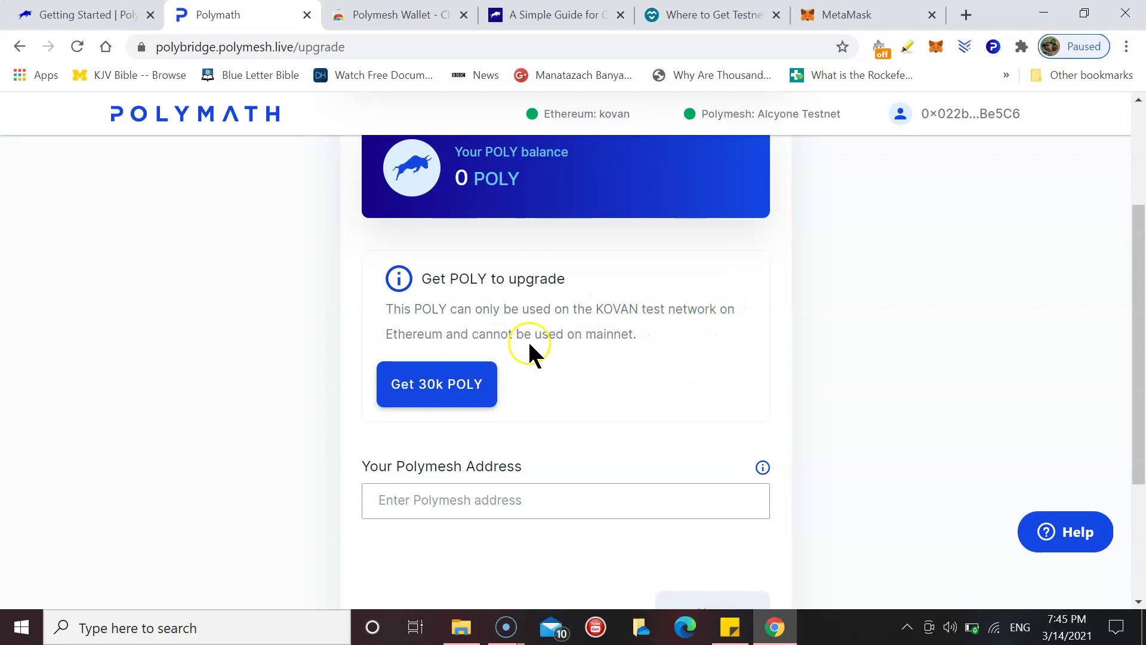
click(442, 389)
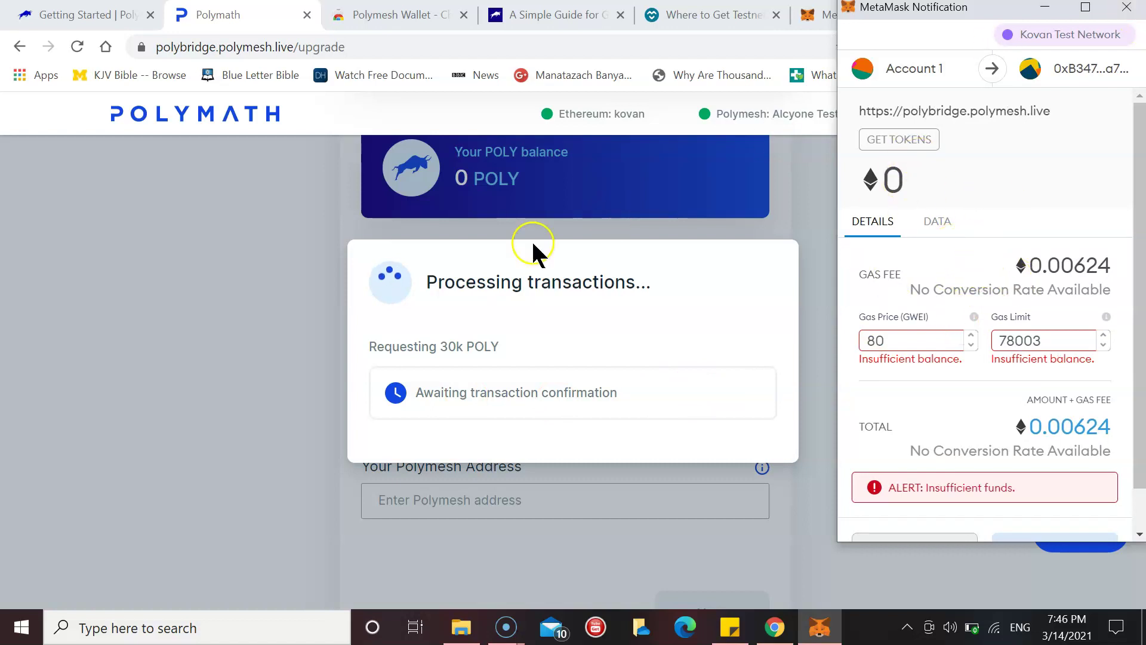
- Bring the pending MetaMask confirmation back up, then switch to the Kovan testnet POLY guide
click(742, 191)
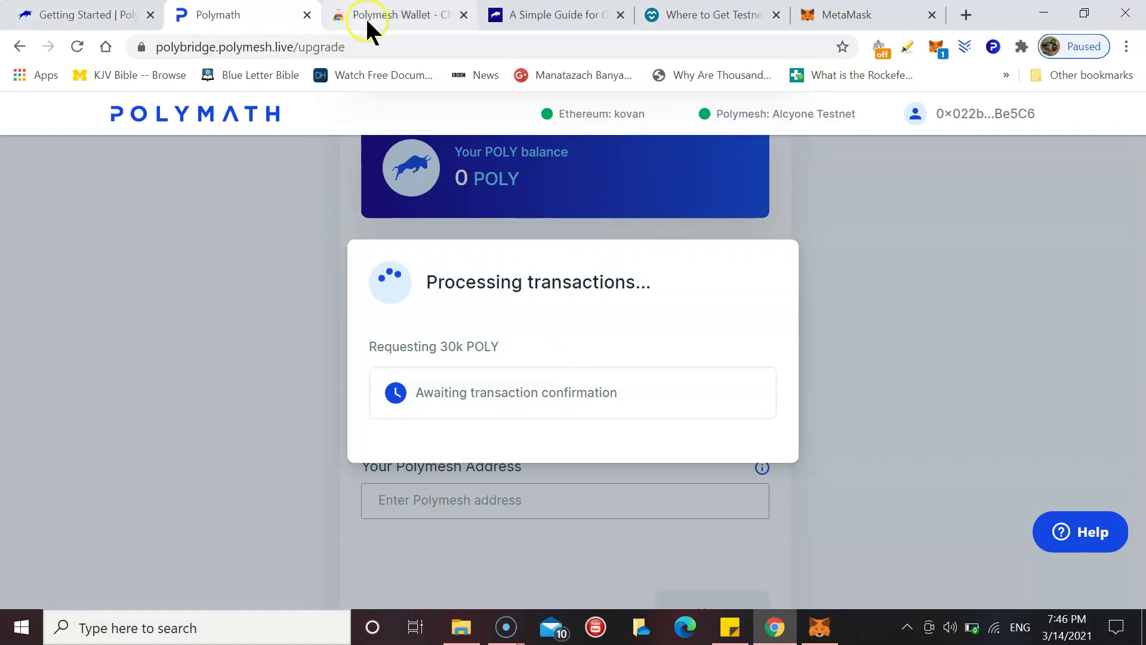
click(822, 625)
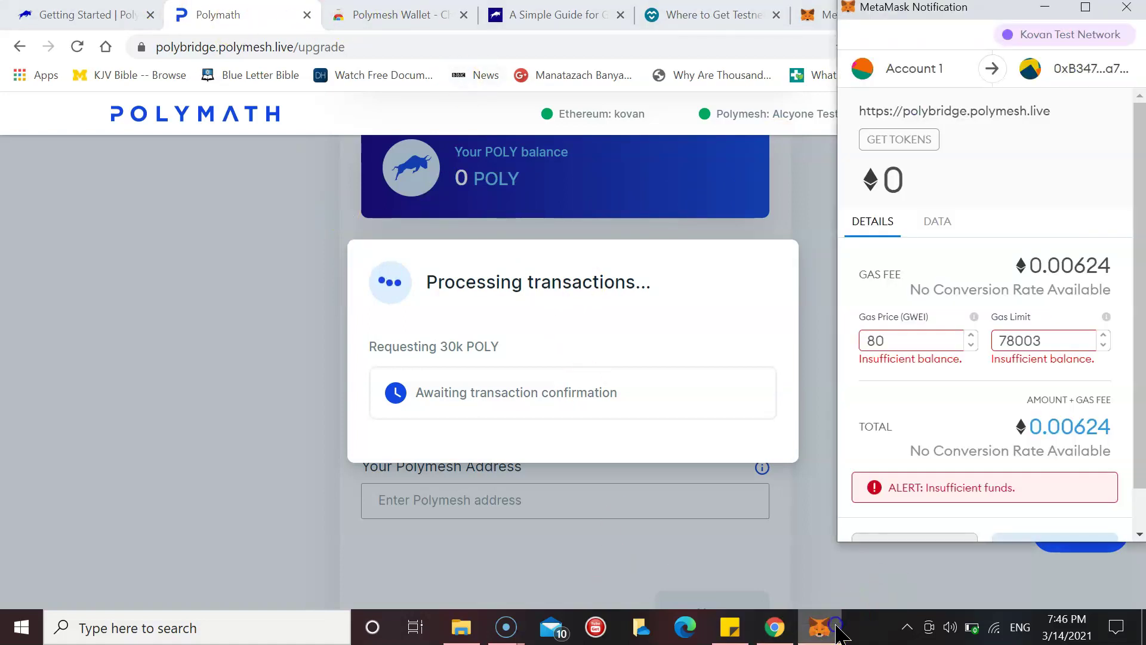
click(526, 18)
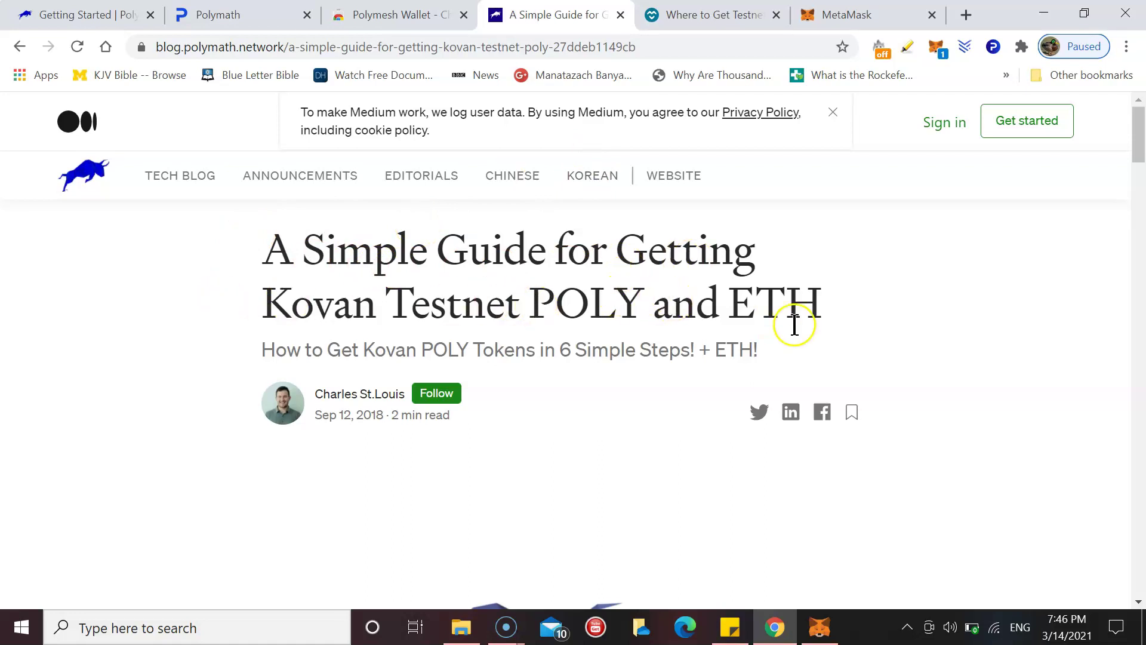
- Scroll the Medium guide to 'Get Kovan ETH' and open the Kovan faucet Gitter chat
scroll(794, 324, down, 15)
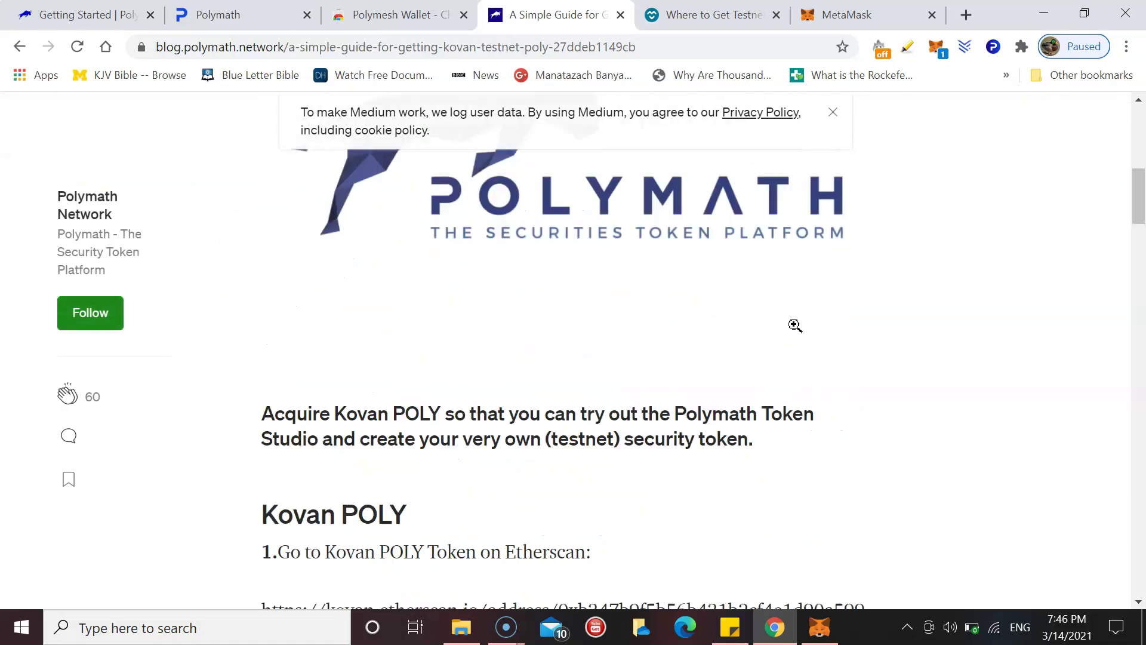
scroll(795, 325, down, 10)
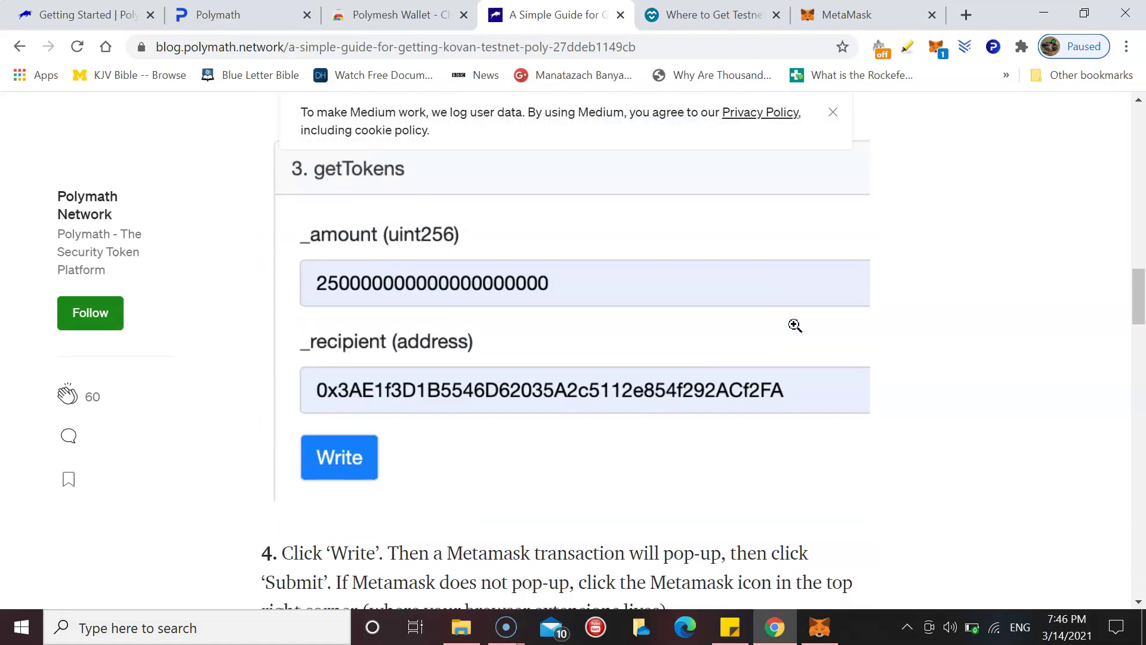
scroll(794, 325, down, 4)
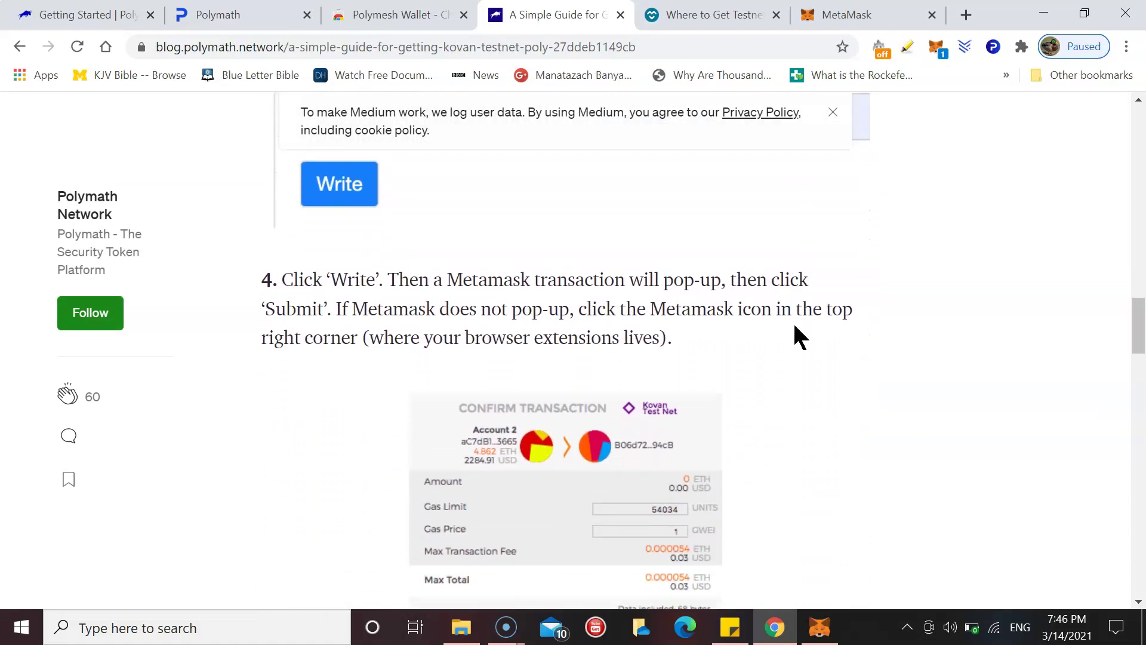
scroll(795, 326, down, 10)
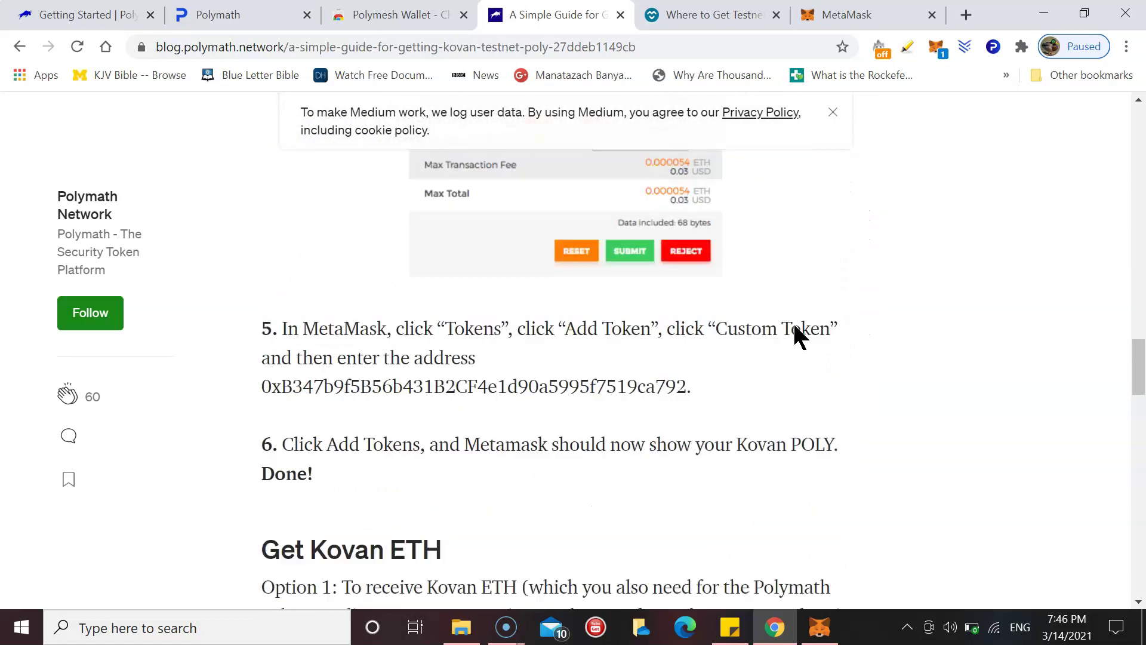
scroll(795, 328, down, 2)
scroll(795, 328, up, 1)
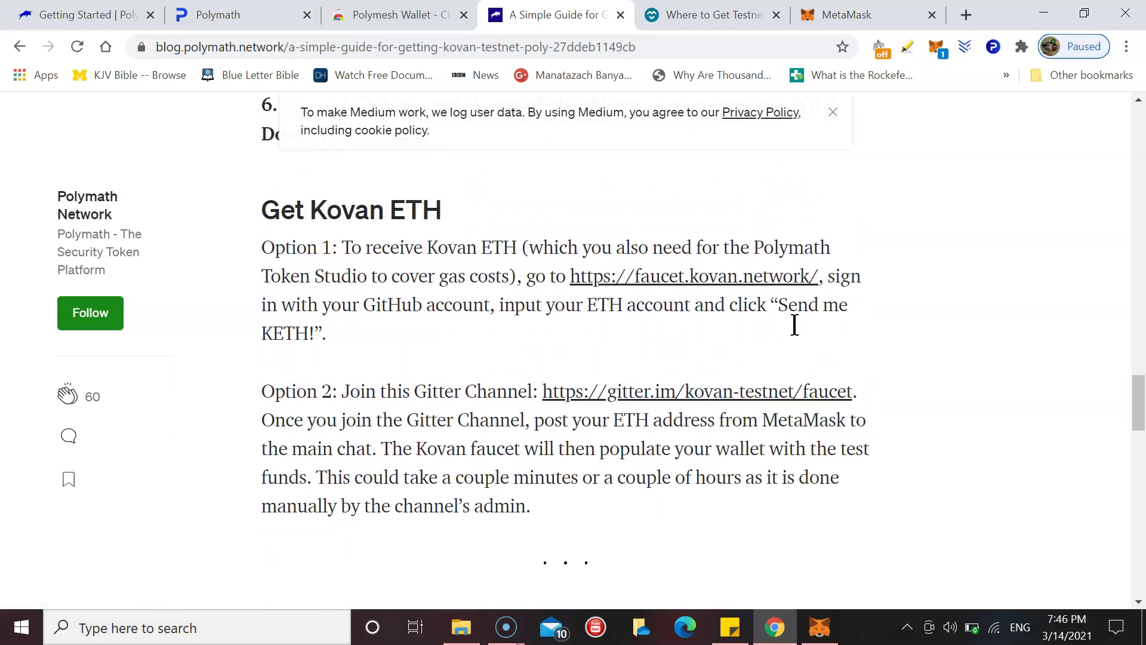
scroll(795, 326, down, 1)
scroll(794, 325, up, 1)
scroll(794, 326, down, 1)
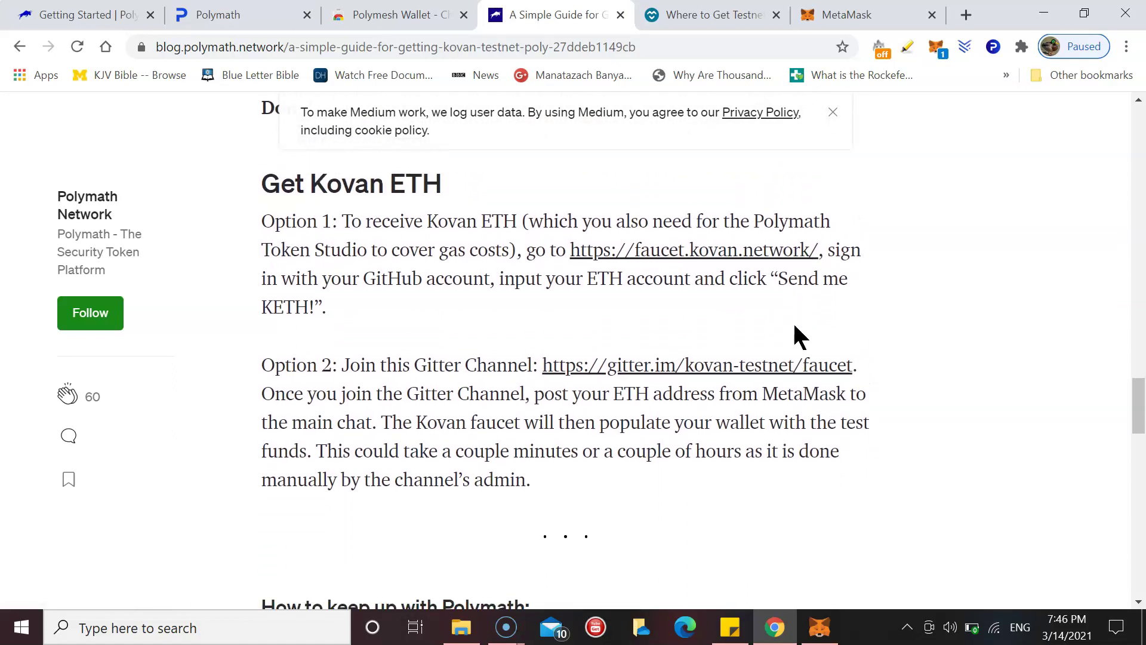
scroll(795, 326, down, 10)
scroll(794, 325, down, 3)
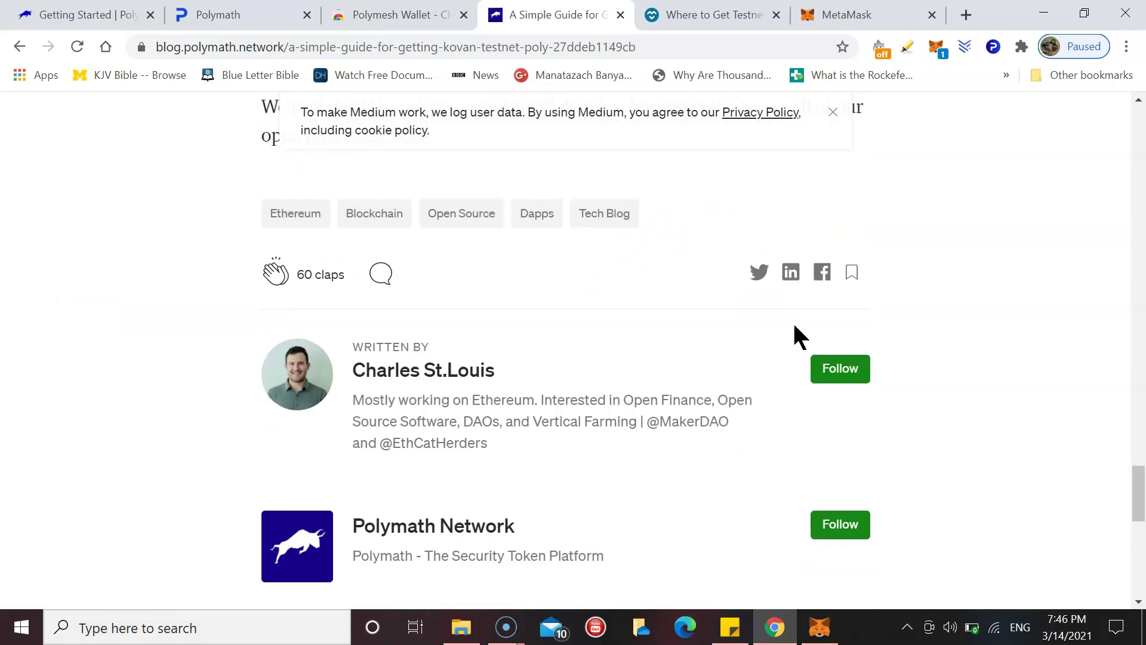
scroll(794, 326, up, 12)
scroll(795, 325, up, 3)
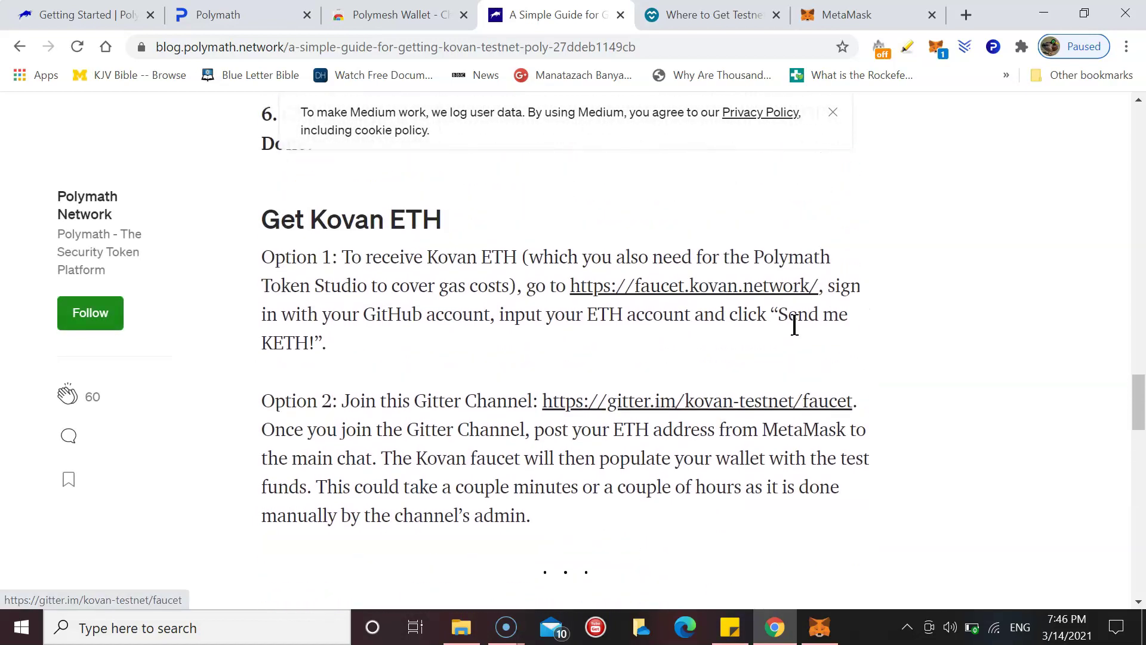
scroll(794, 327, down, 1)
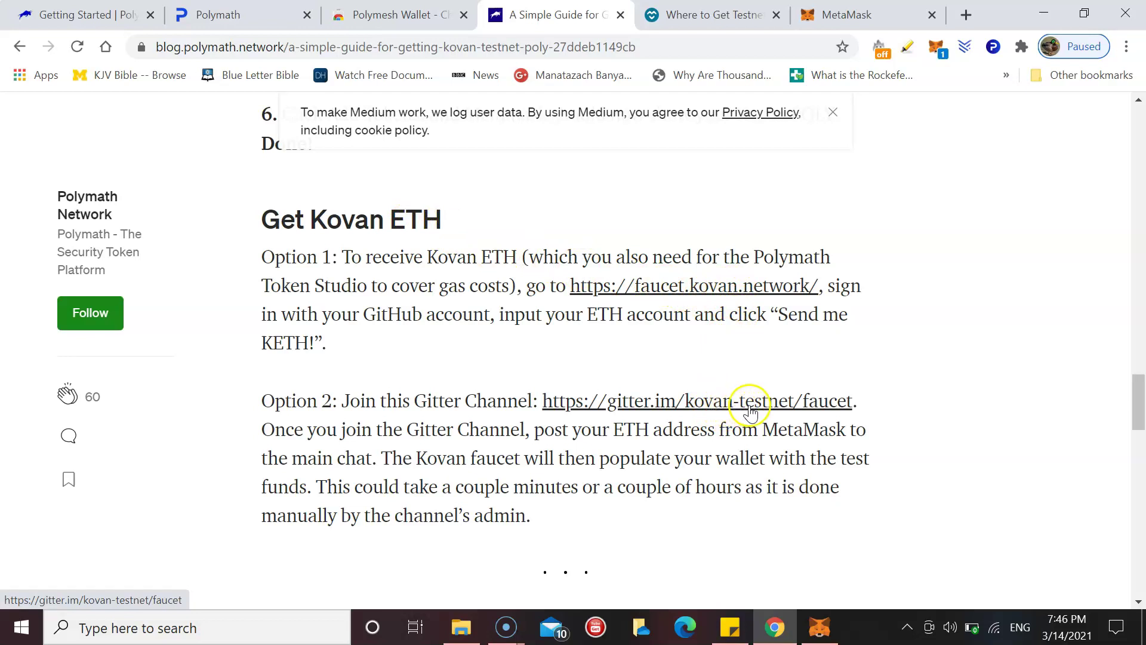
scroll(740, 406, down, 1)
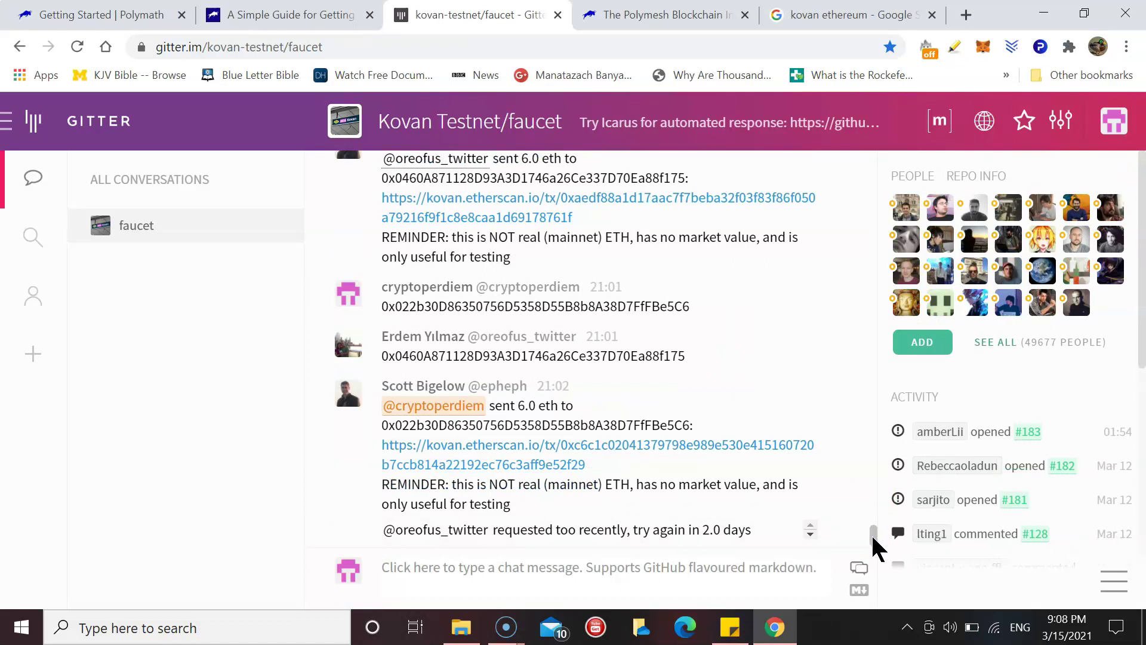
- Copy the MetaMask Account 1 wallet address
drag(871, 532, 869, 520)
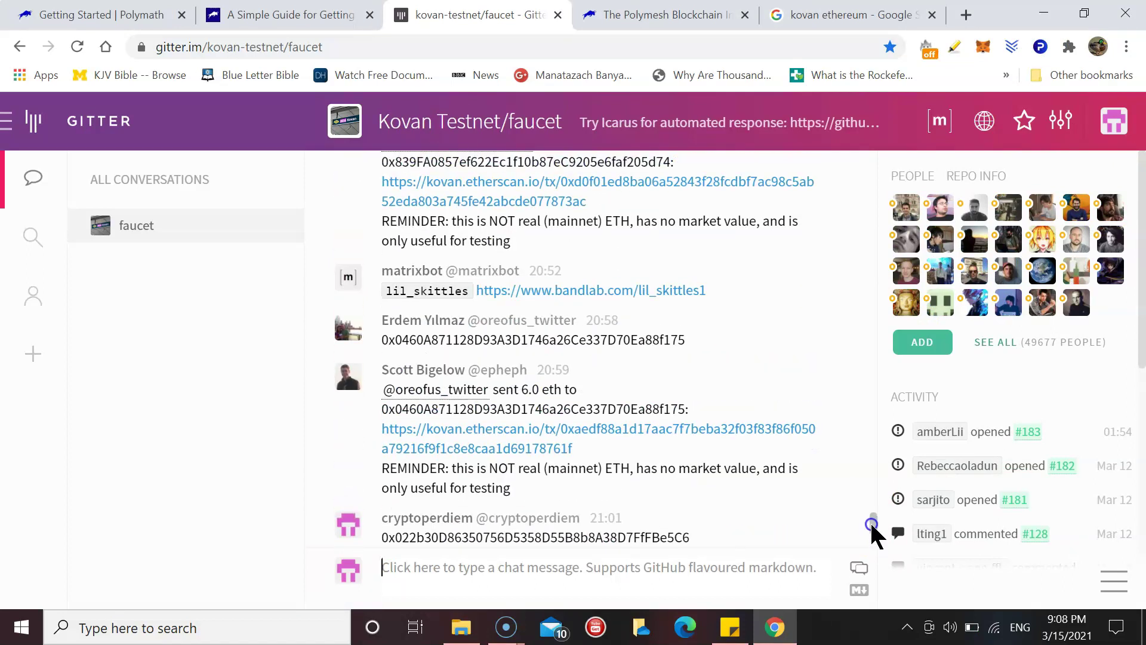
drag(869, 521, 869, 526)
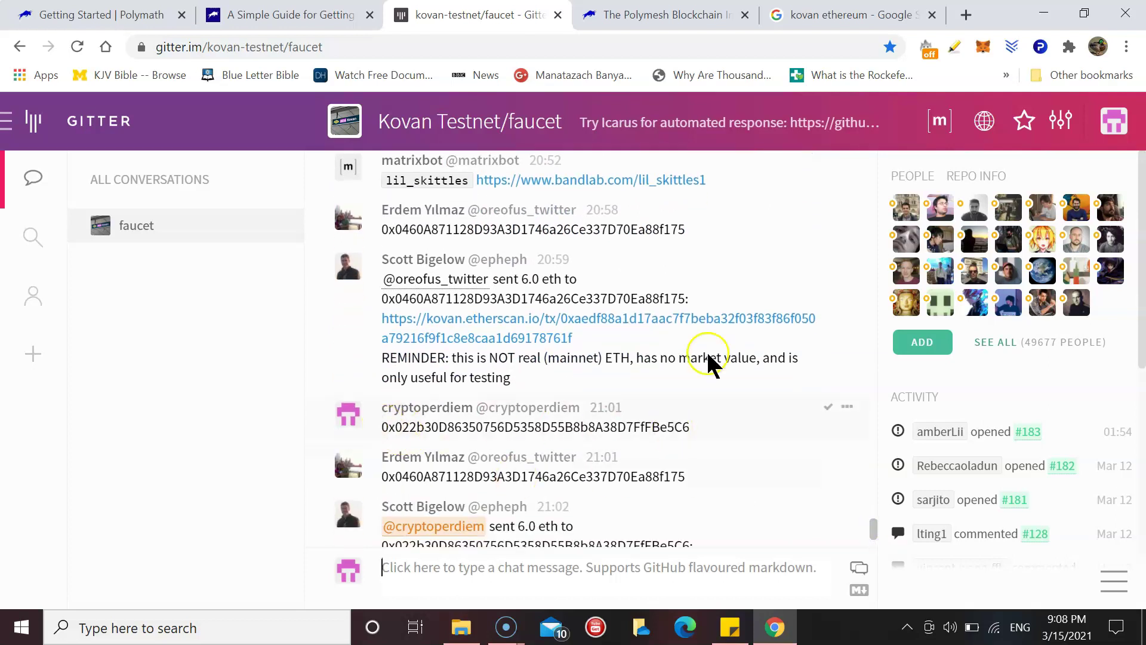
click(985, 48)
click(886, 85)
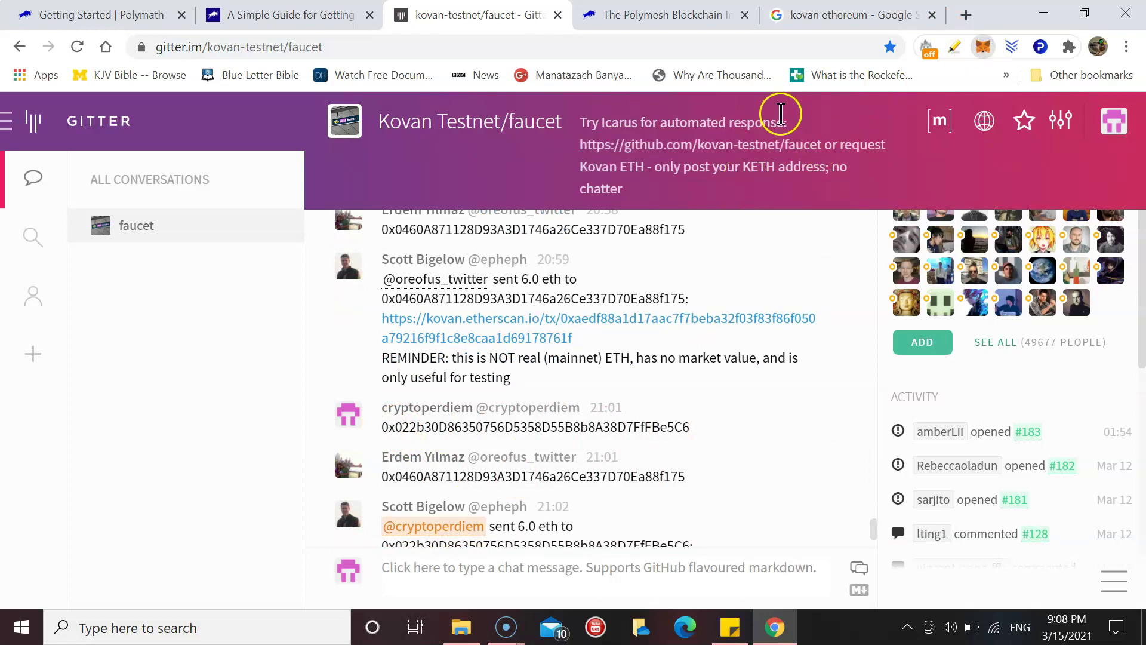
click(982, 47)
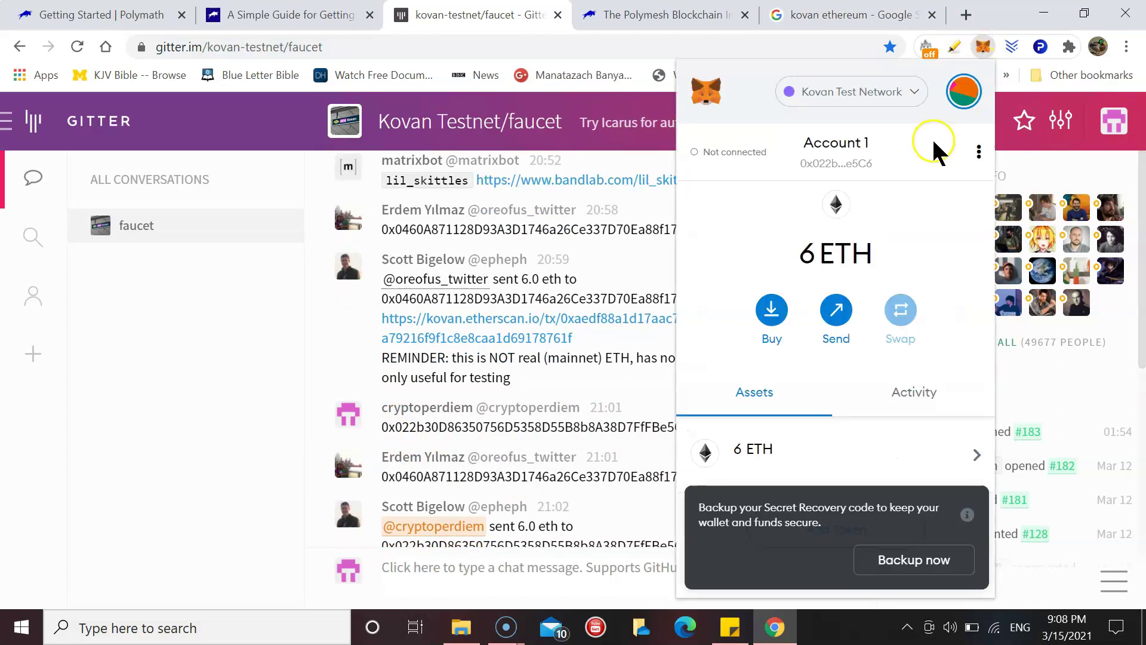
click(829, 158)
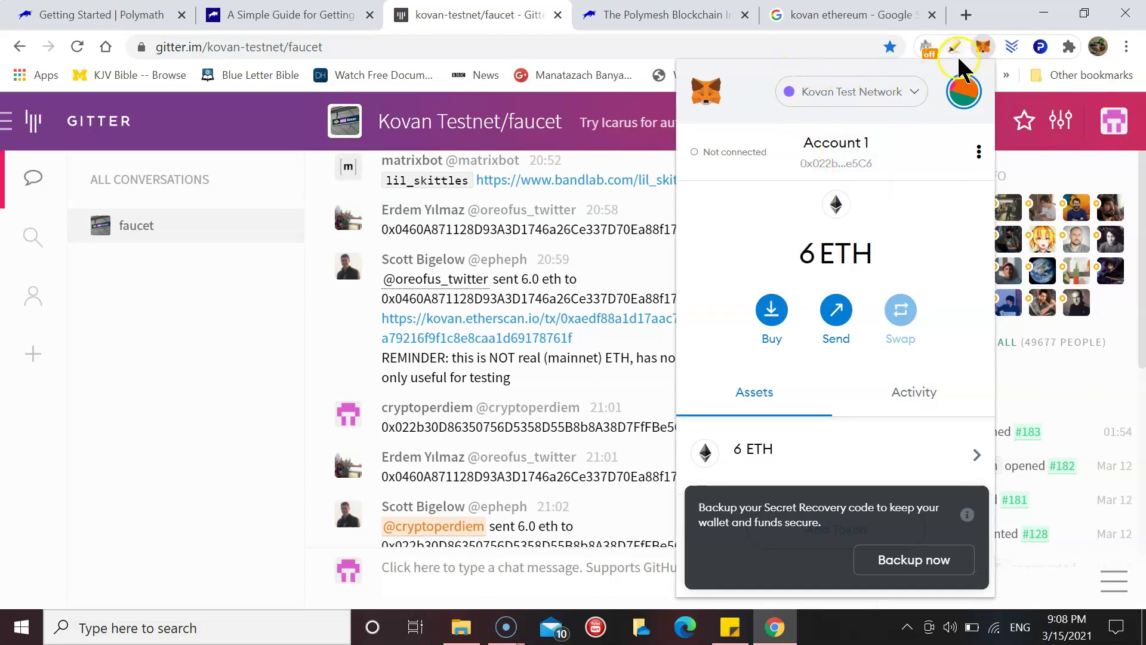
click(244, 411)
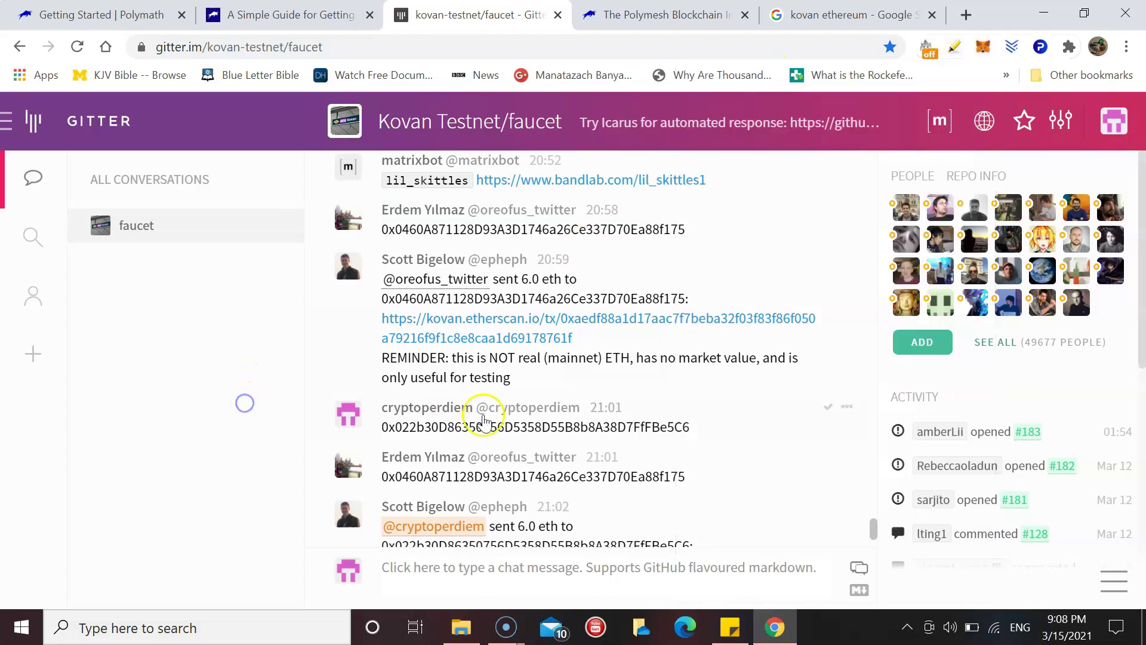
- Scroll the faucet chat to the '6.0 eth sent' reply and recheck MetaMask's 6 ETH balance
click(526, 574)
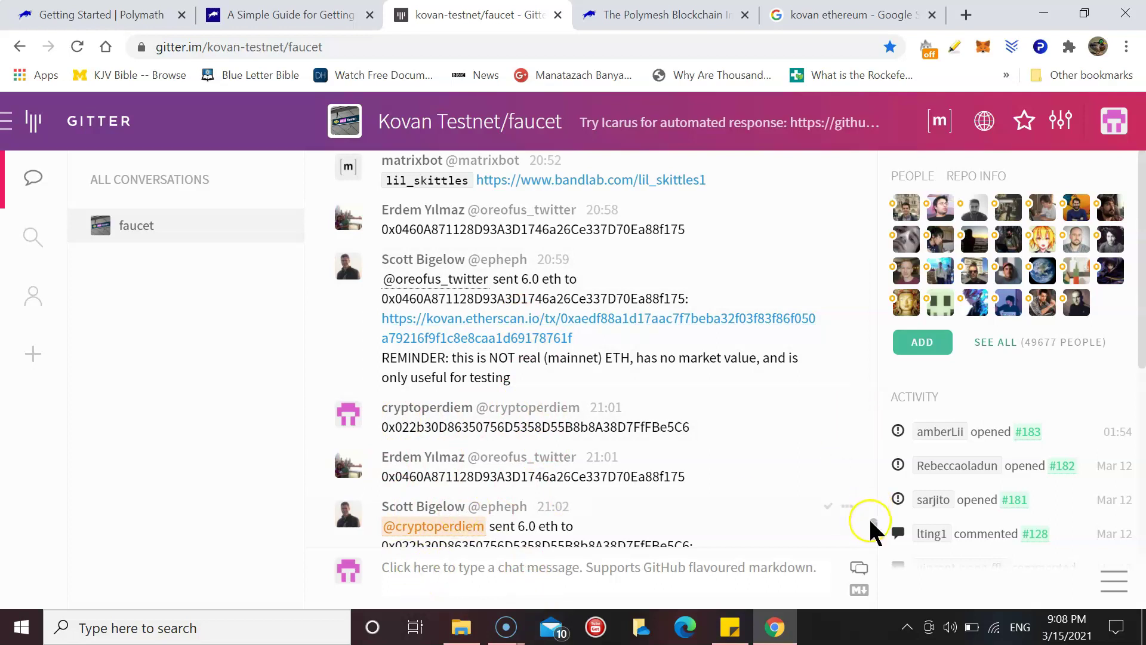
drag(870, 520, 872, 530)
scroll(871, 531, down, 2)
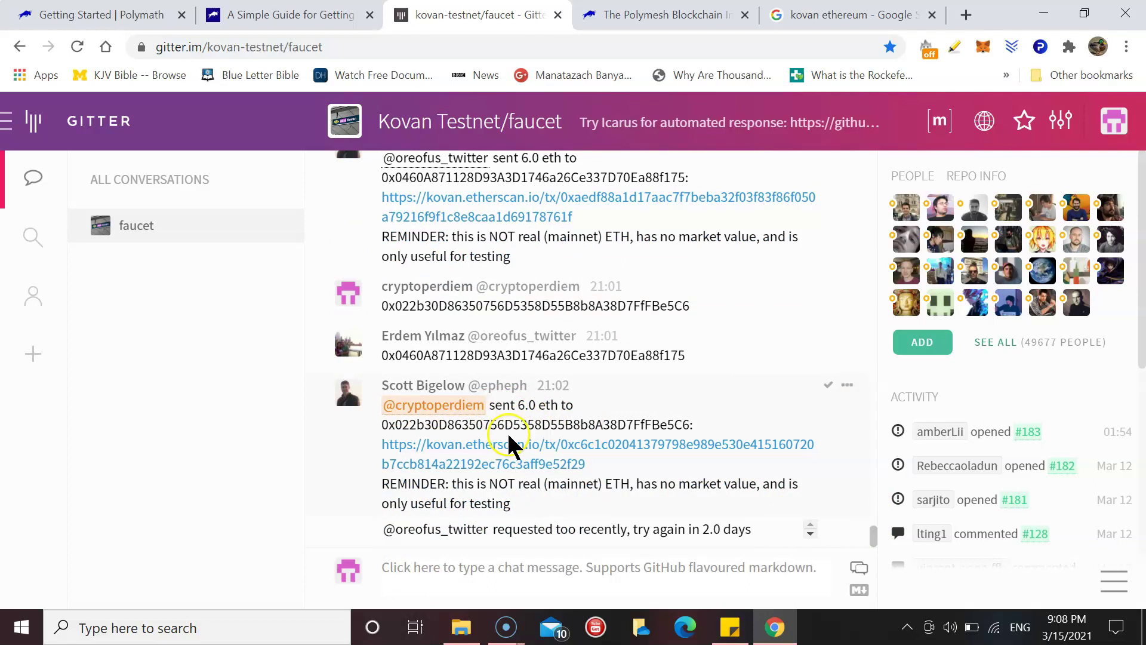
click(986, 42)
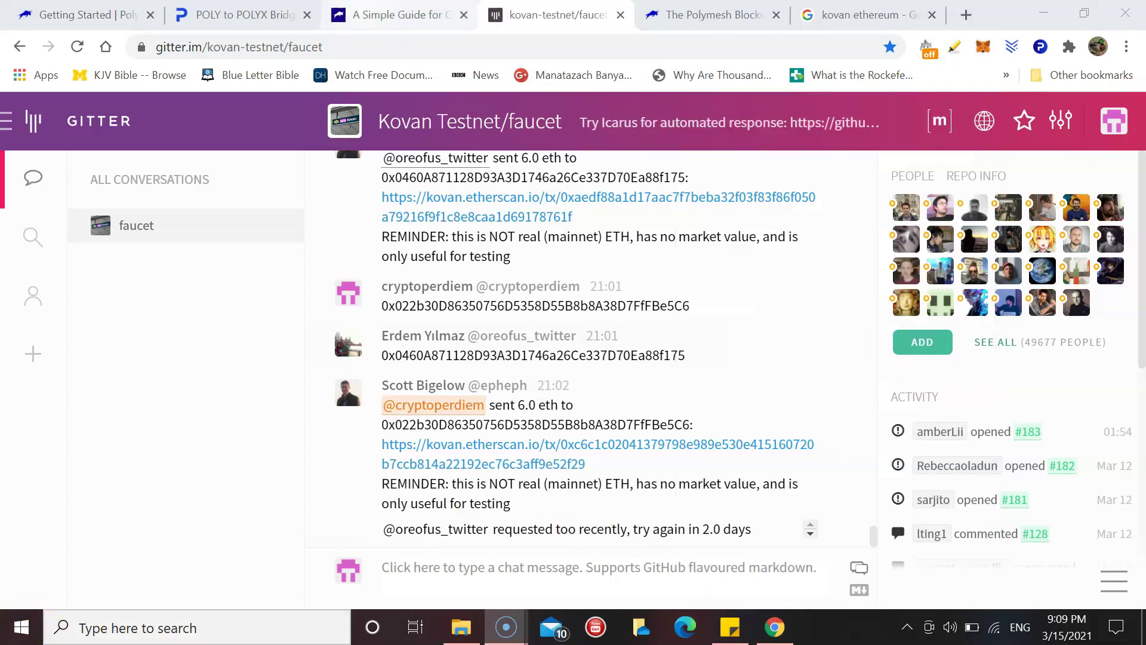
- Connect MetaMask to the bridge and request 30k test POLY, confirming the transaction in MetaMask
click(258, 16)
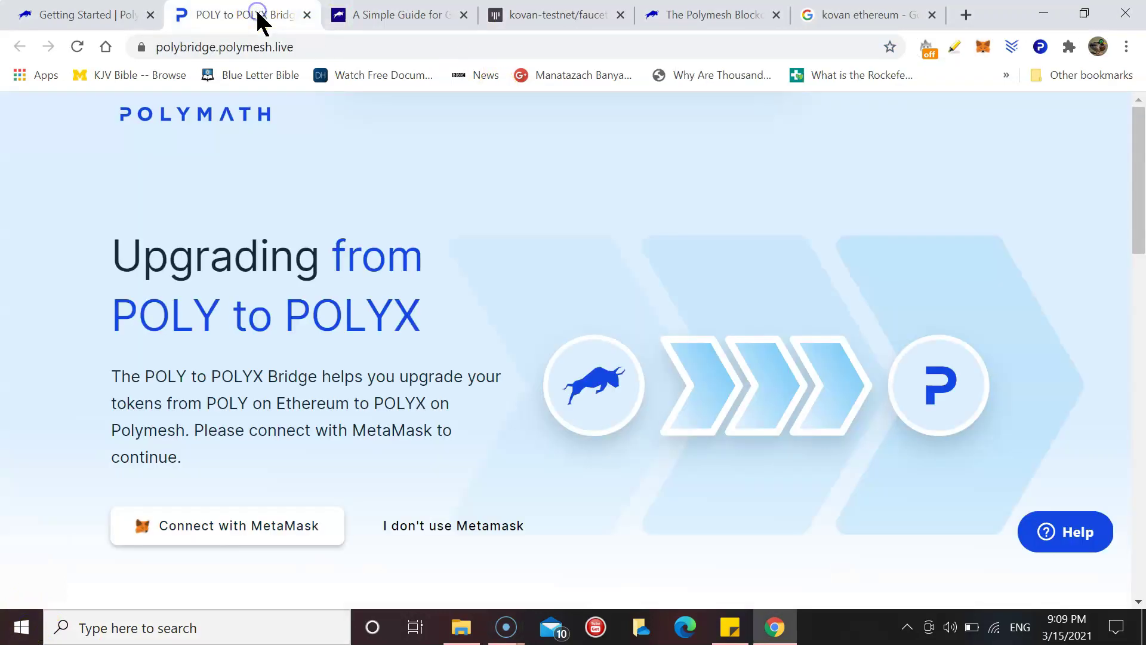
click(193, 541)
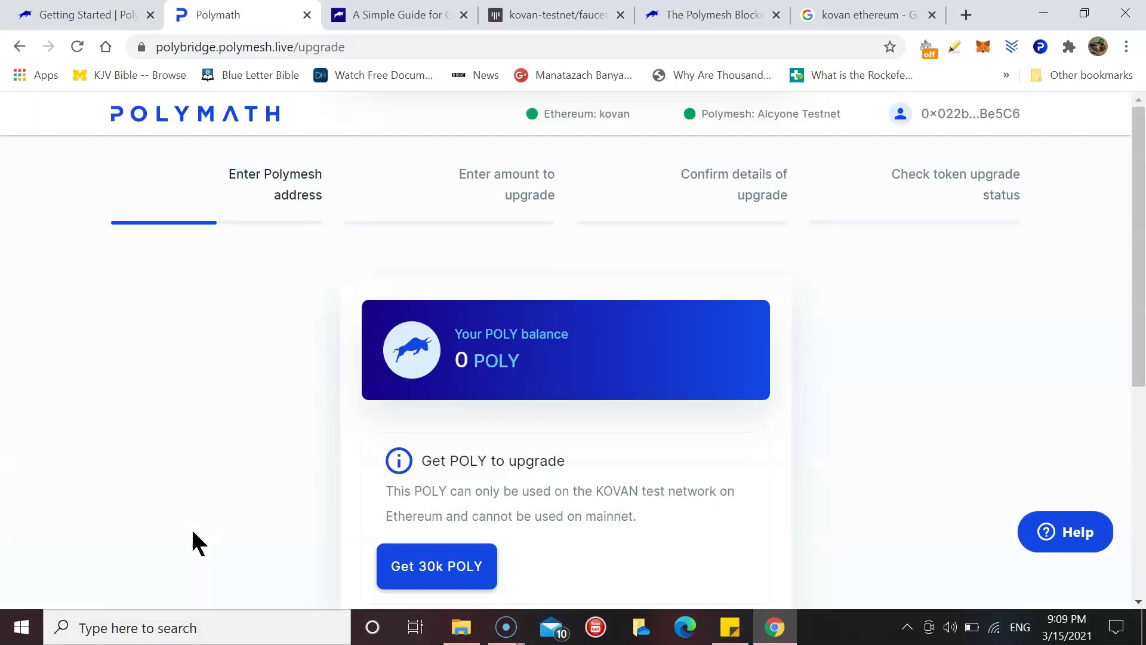
drag(1137, 174, 1137, 226)
click(440, 479)
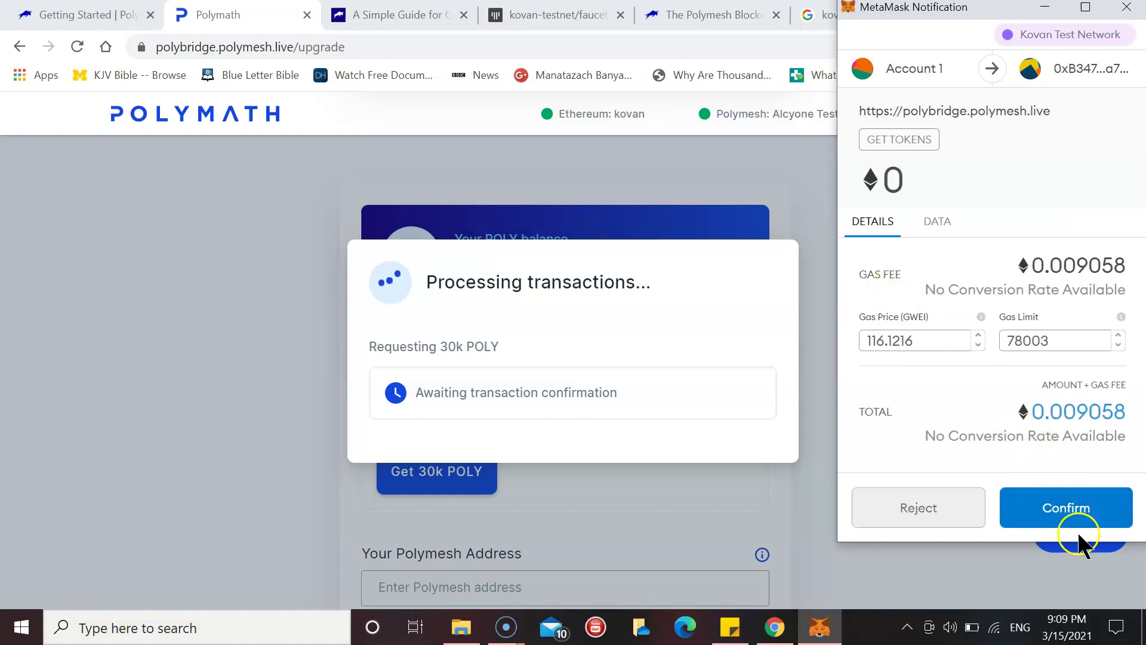
click(1068, 516)
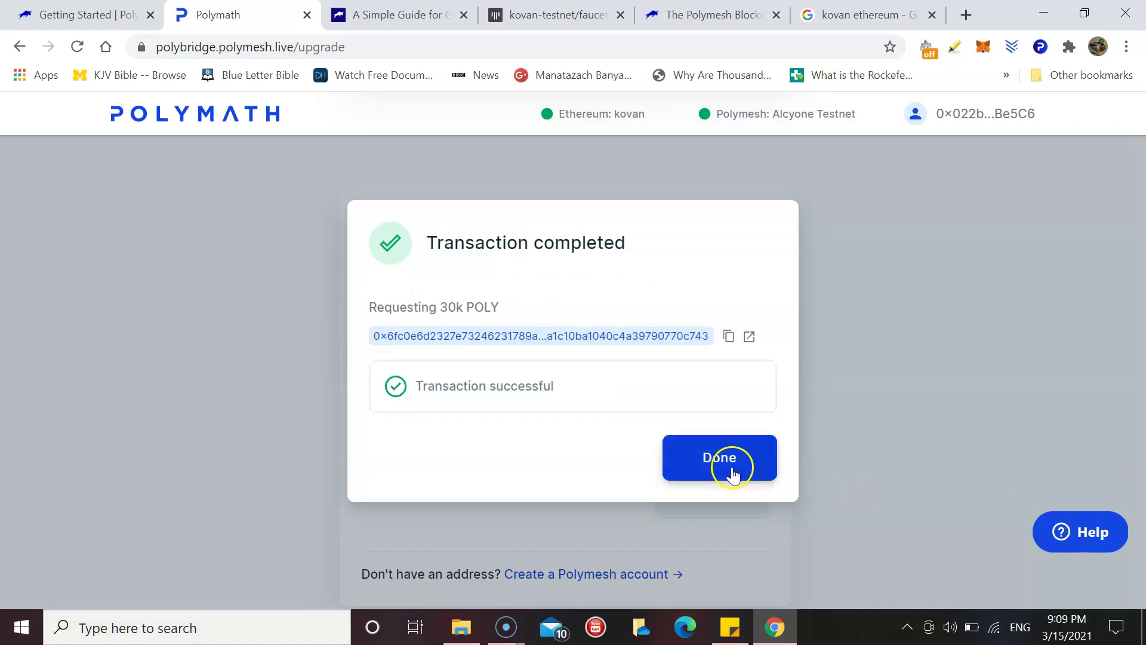
- Dismiss the completion notice to show 30,000 POLY and review the Get Tokens transaction in MetaMask Activity
click(719, 468)
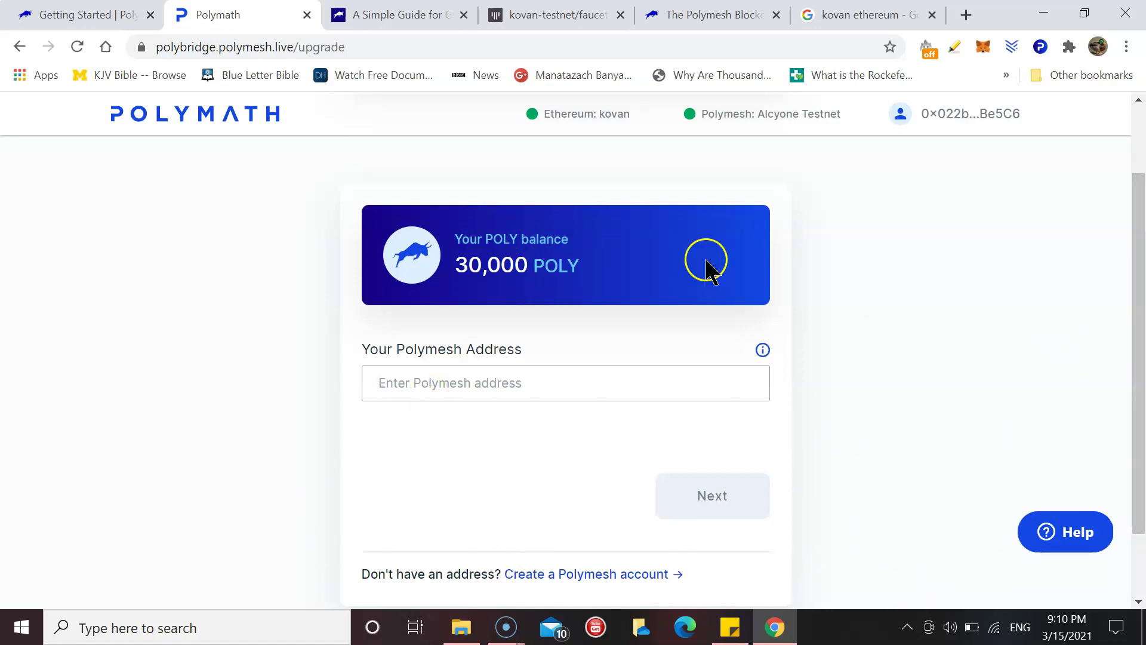
click(983, 46)
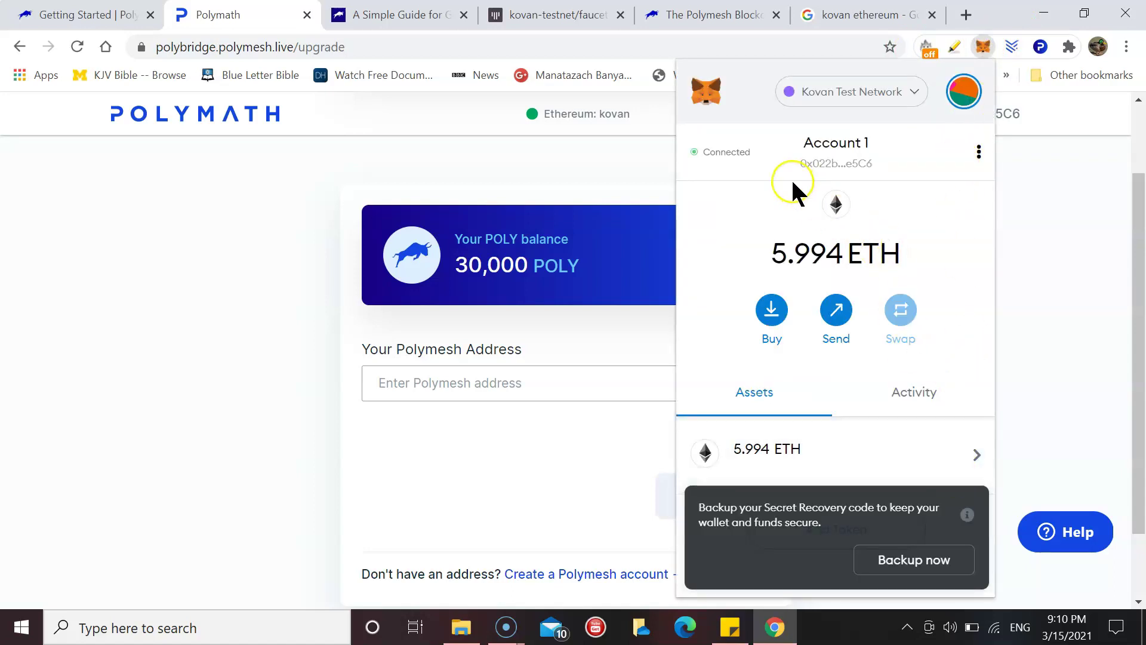
click(915, 392)
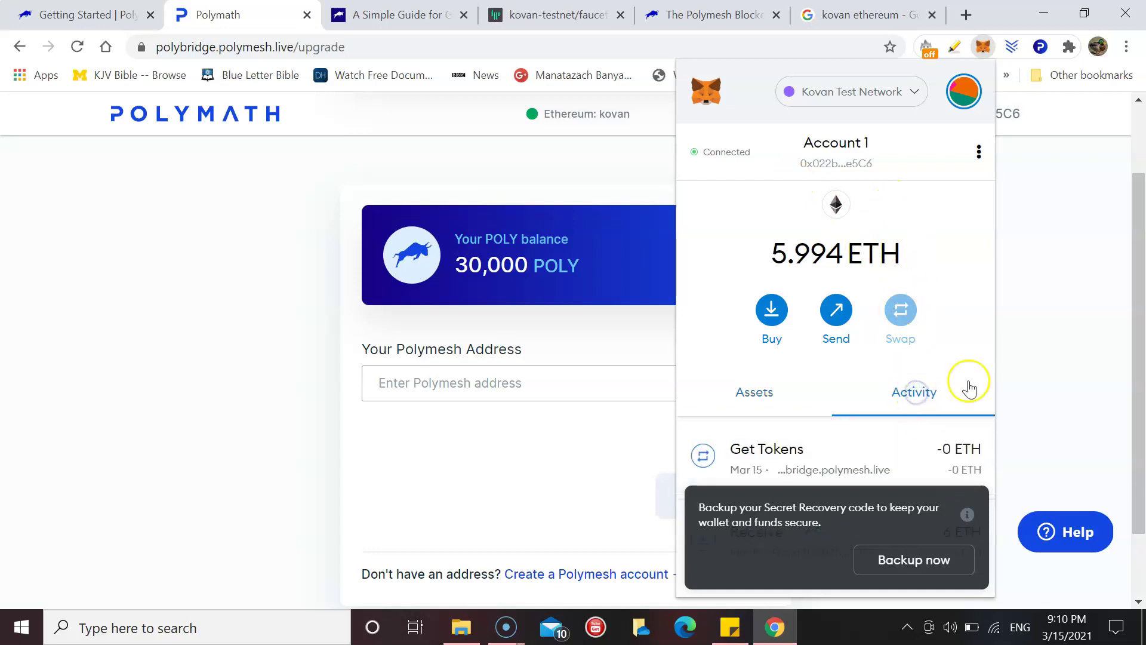
mouse_move(958, 517)
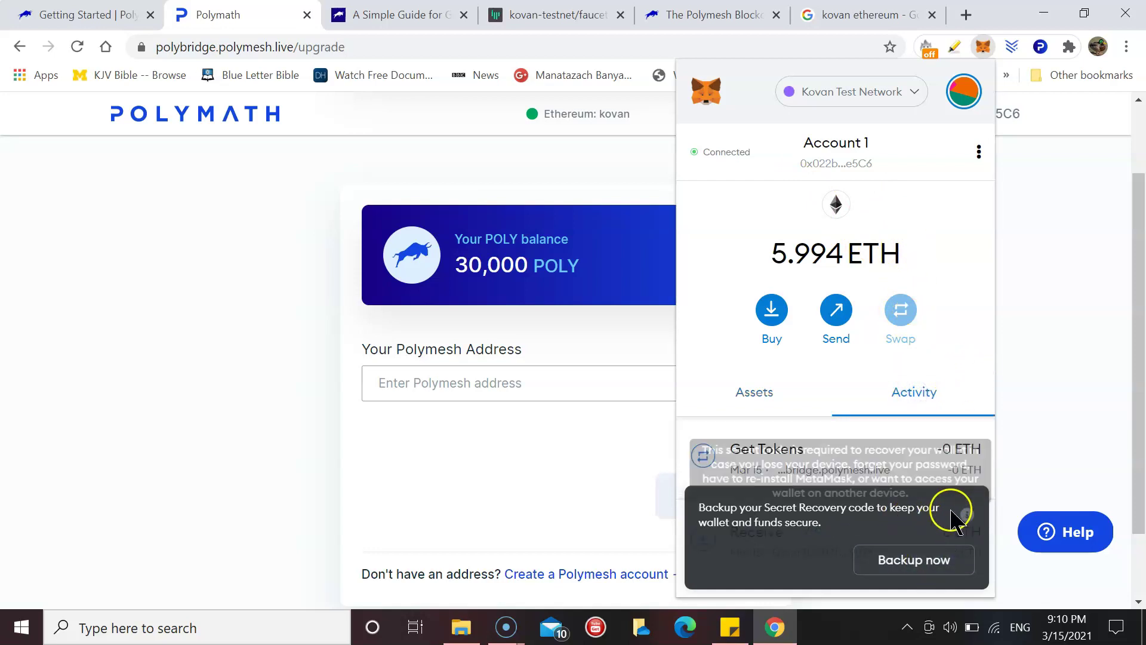
drag(928, 508, 750, 570)
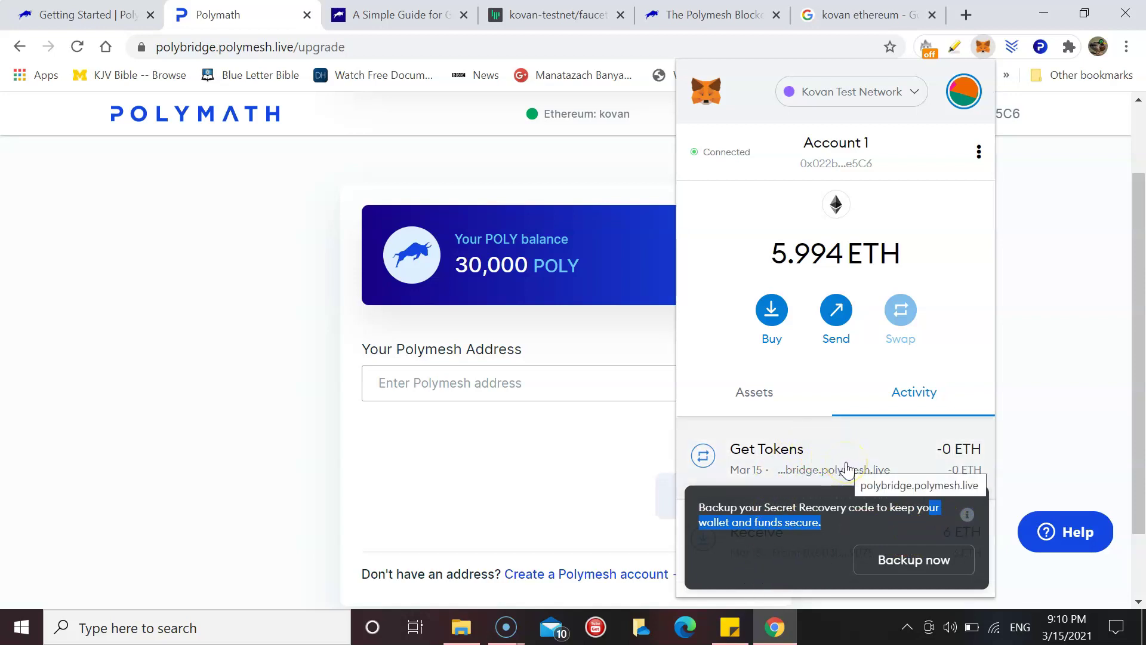
click(805, 465)
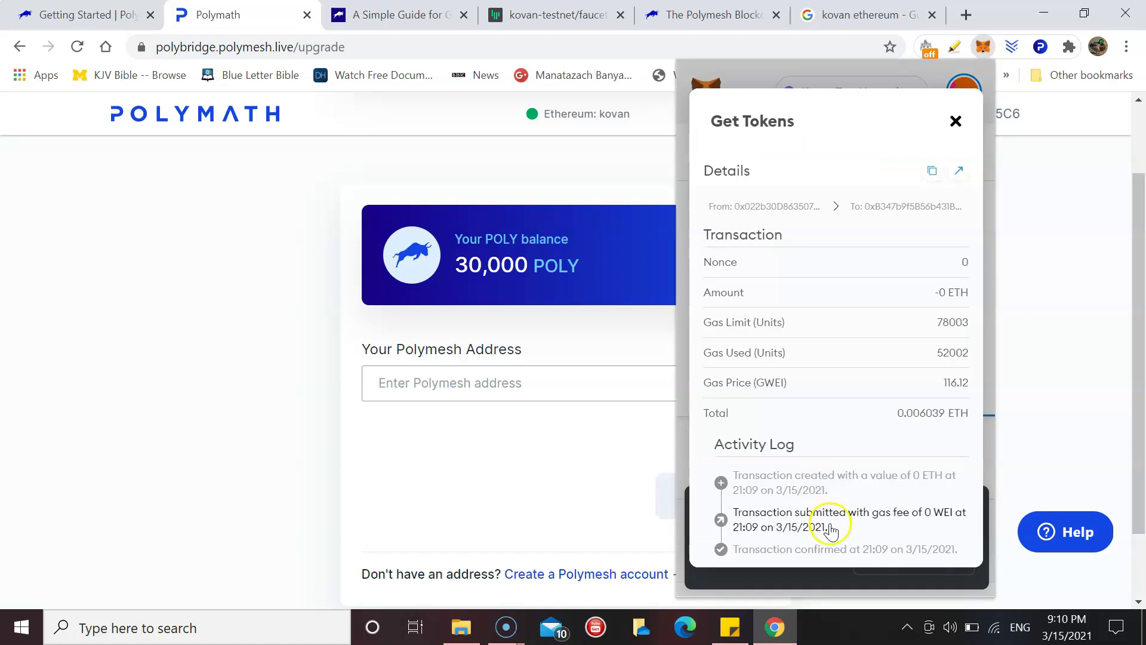
click(955, 123)
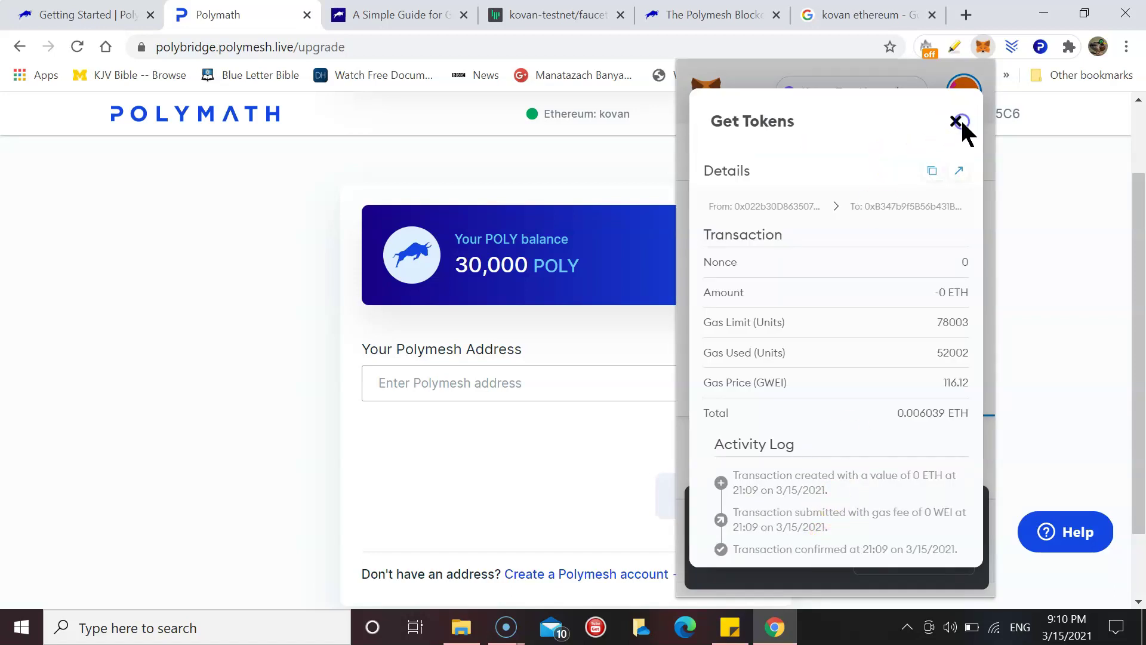
click(955, 122)
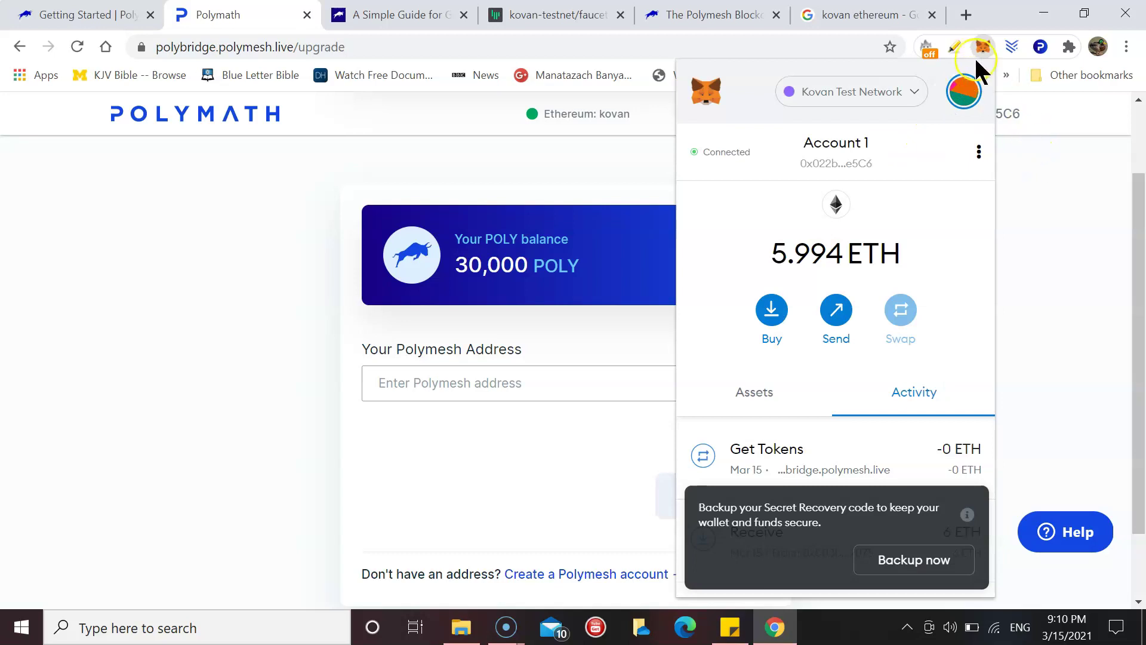
click(1062, 209)
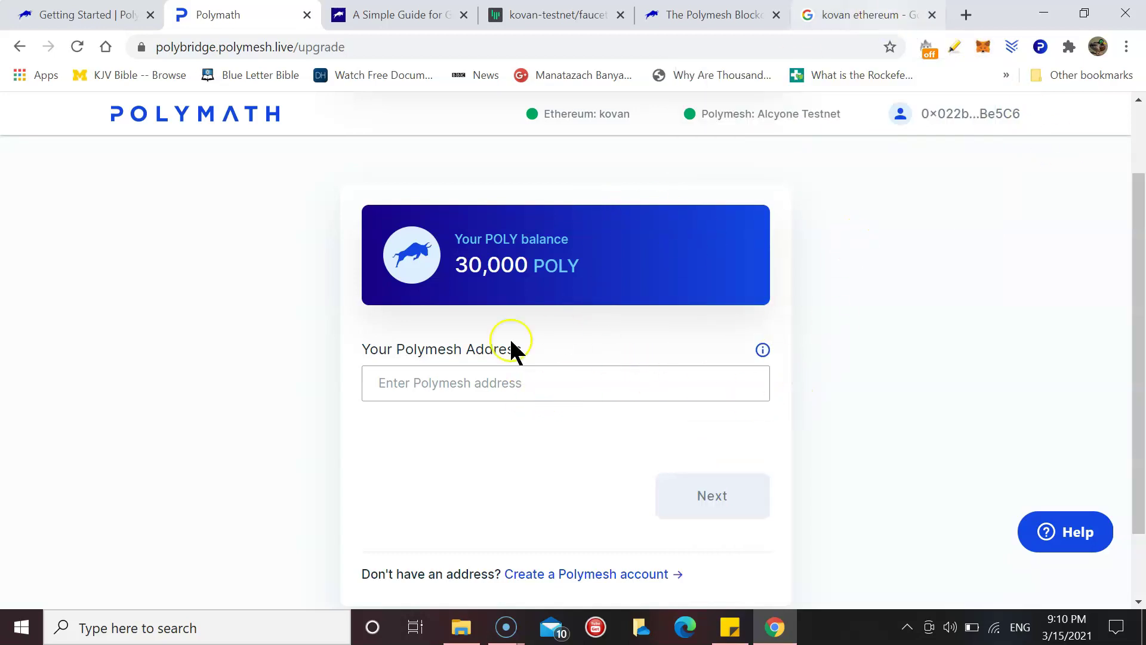
- In Polymesh Wallet, view the account details showing CDD Verification N/A and 0.00 POLYX
click(1035, 49)
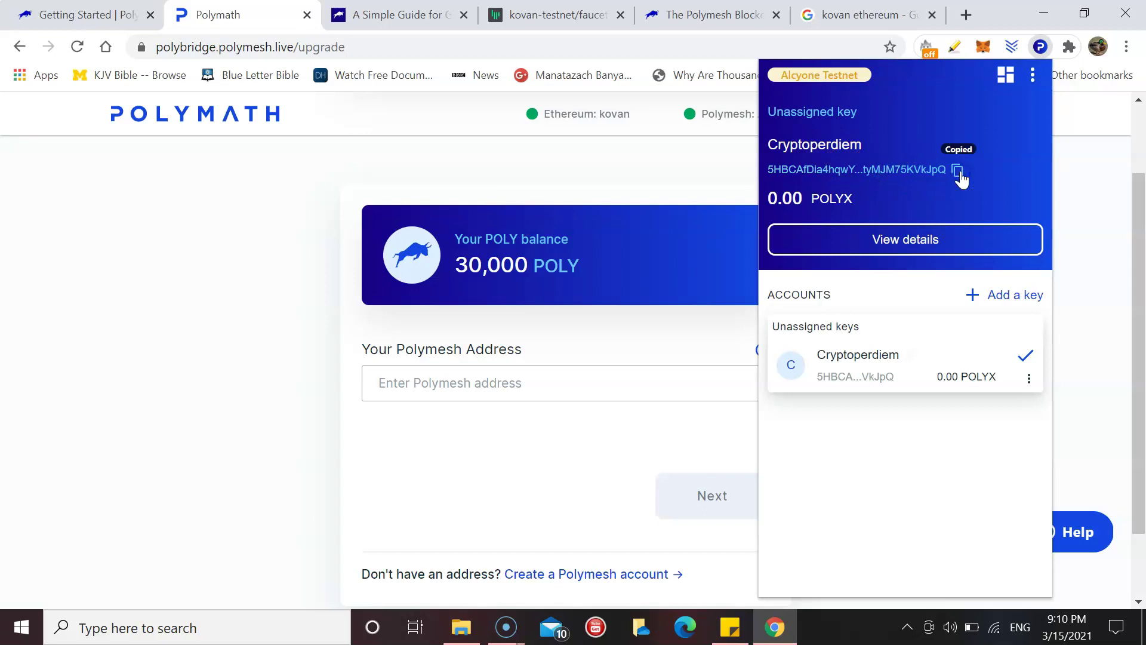
click(888, 244)
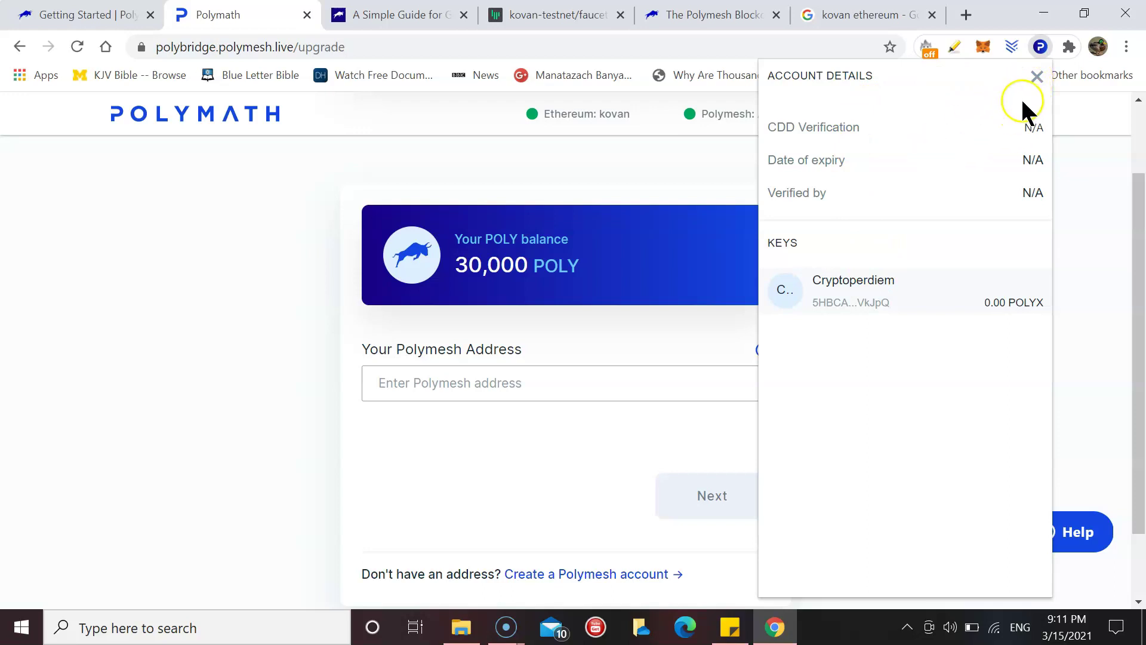
click(1040, 79)
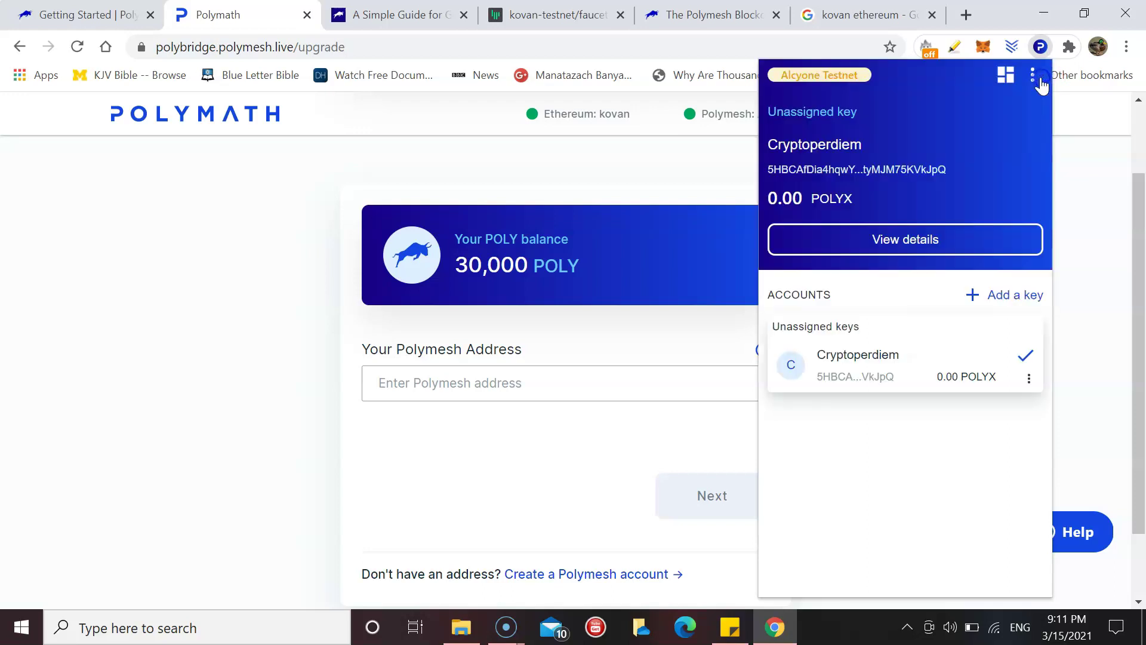
mouse_move(862, 353)
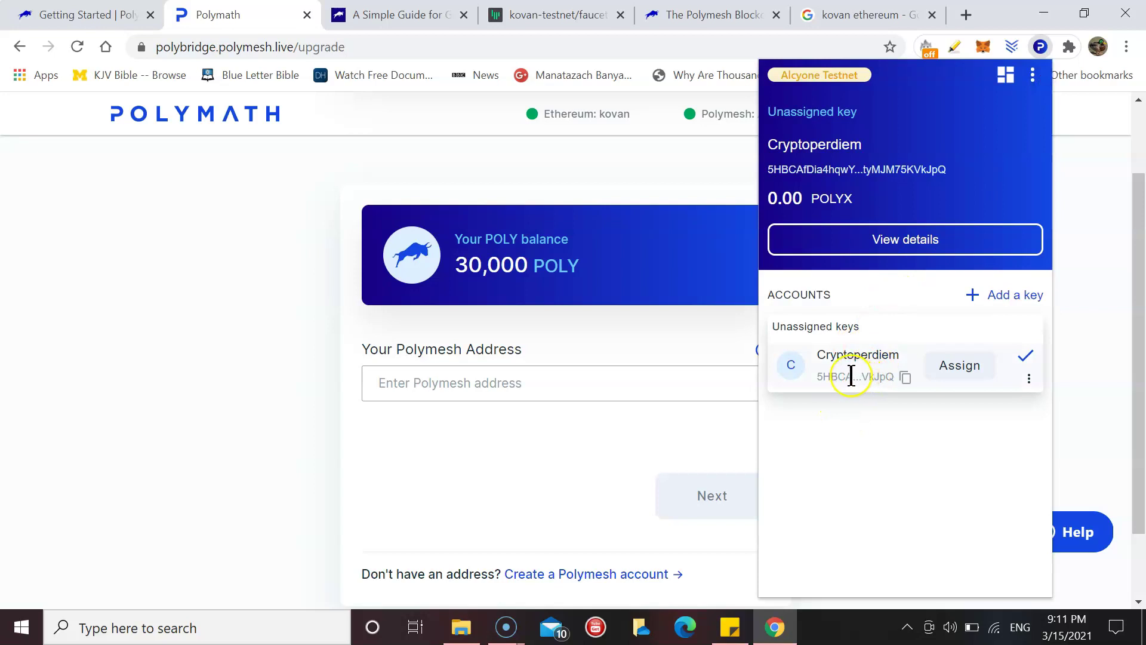
- Paste the copied Polymesh address and start the testnet ID verification
click(509, 386)
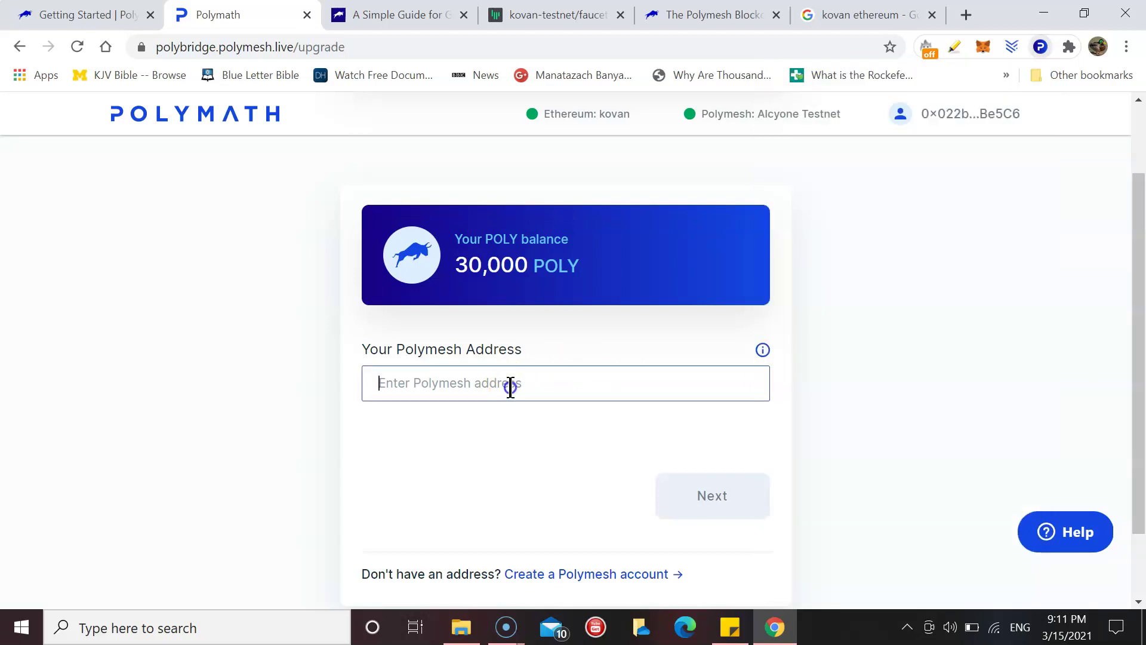
key(ctrl+v)
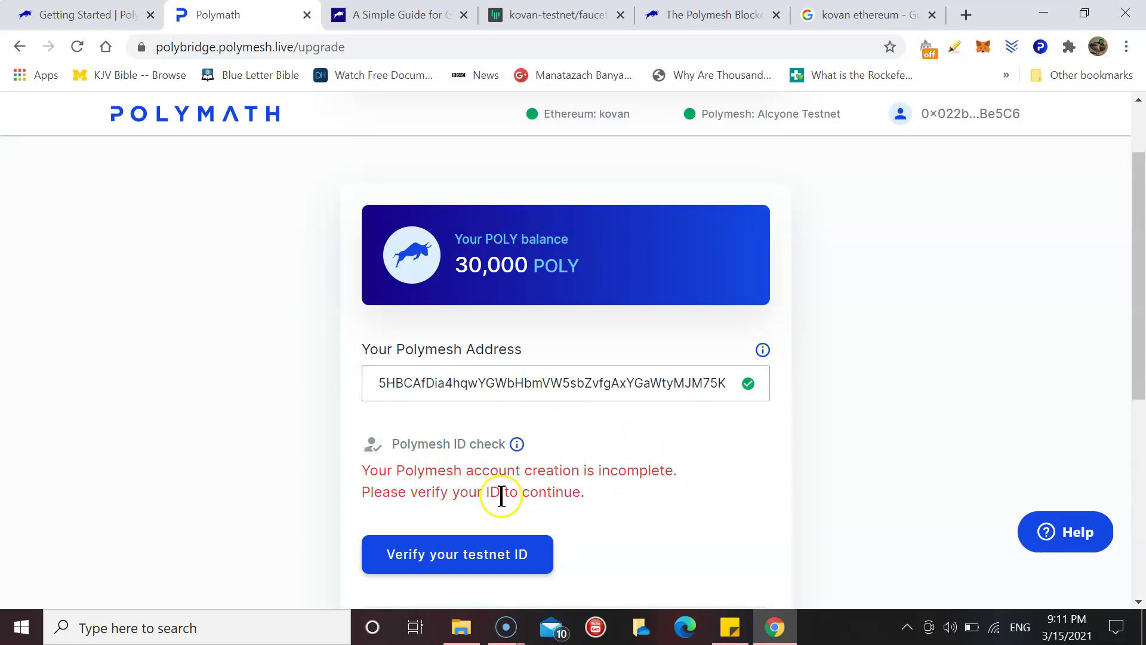
click(521, 572)
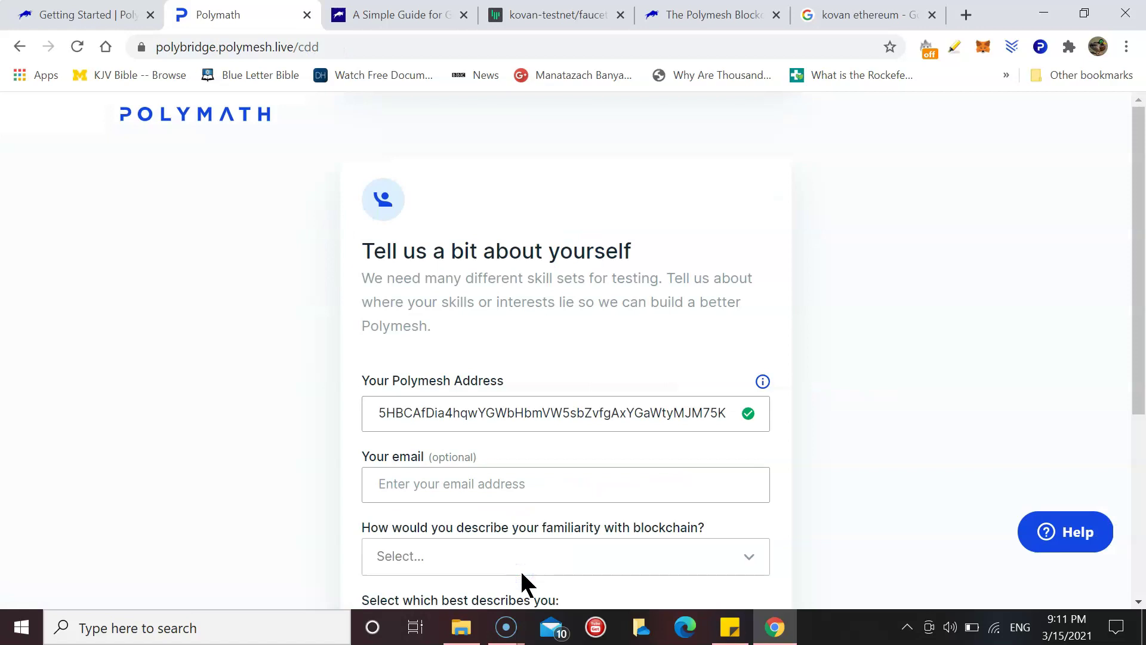
drag(1138, 179, 1118, 332)
- Submit the survey as a Beginner, POLY holder looking to stake, accepting the privacy policy
click(740, 320)
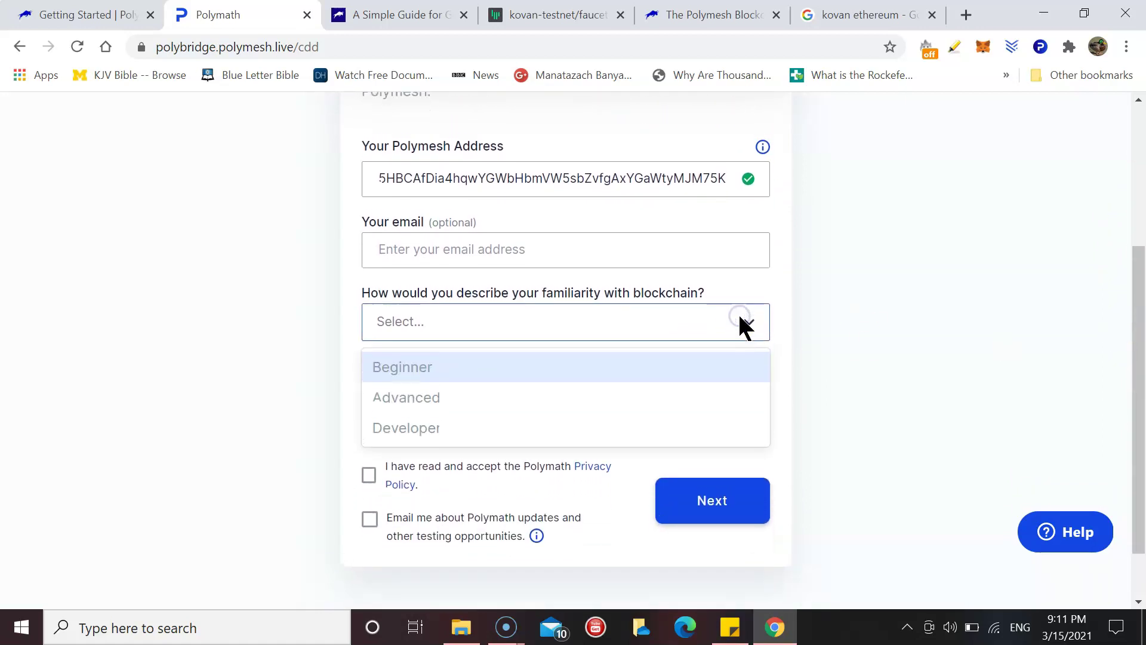
click(506, 367)
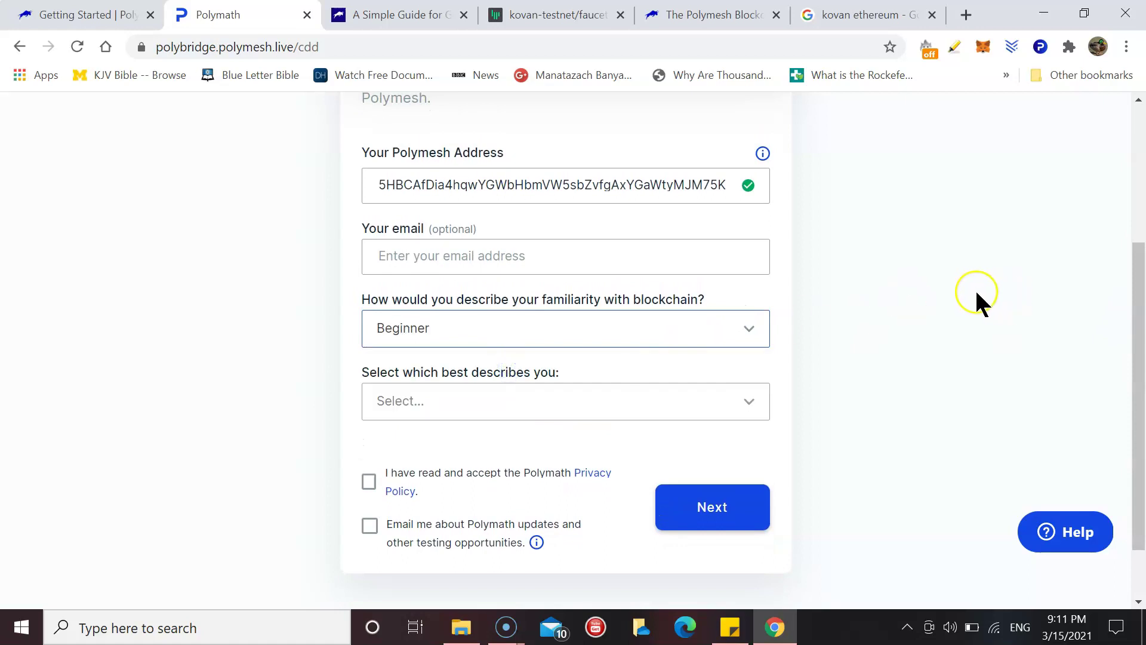
drag(1138, 263, 1138, 309)
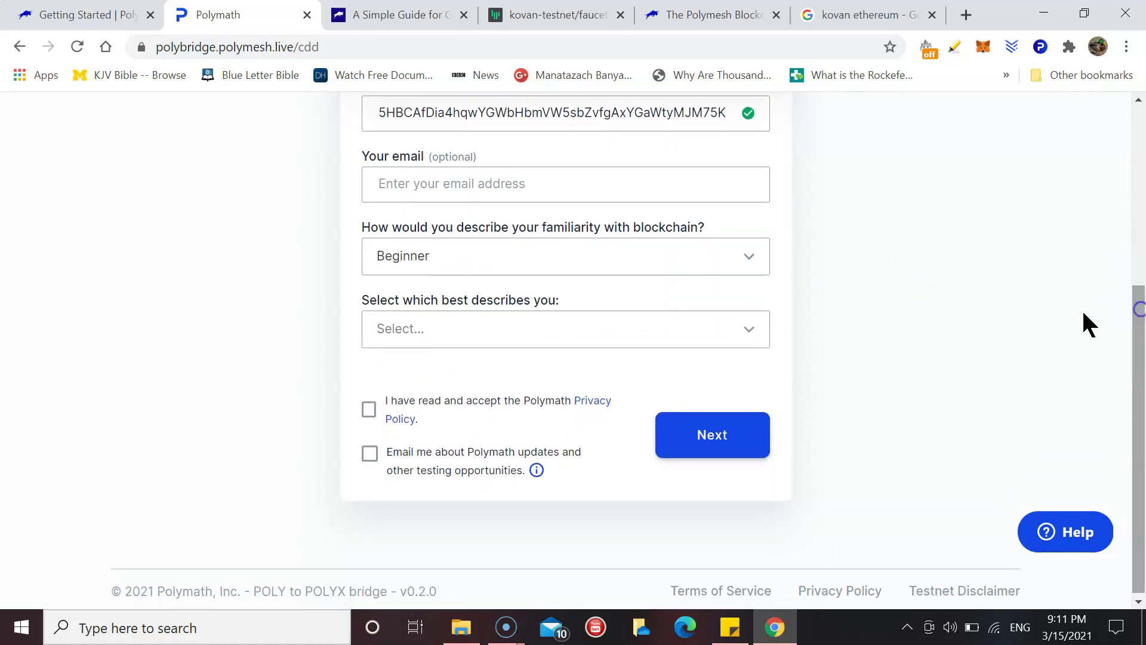
click(624, 338)
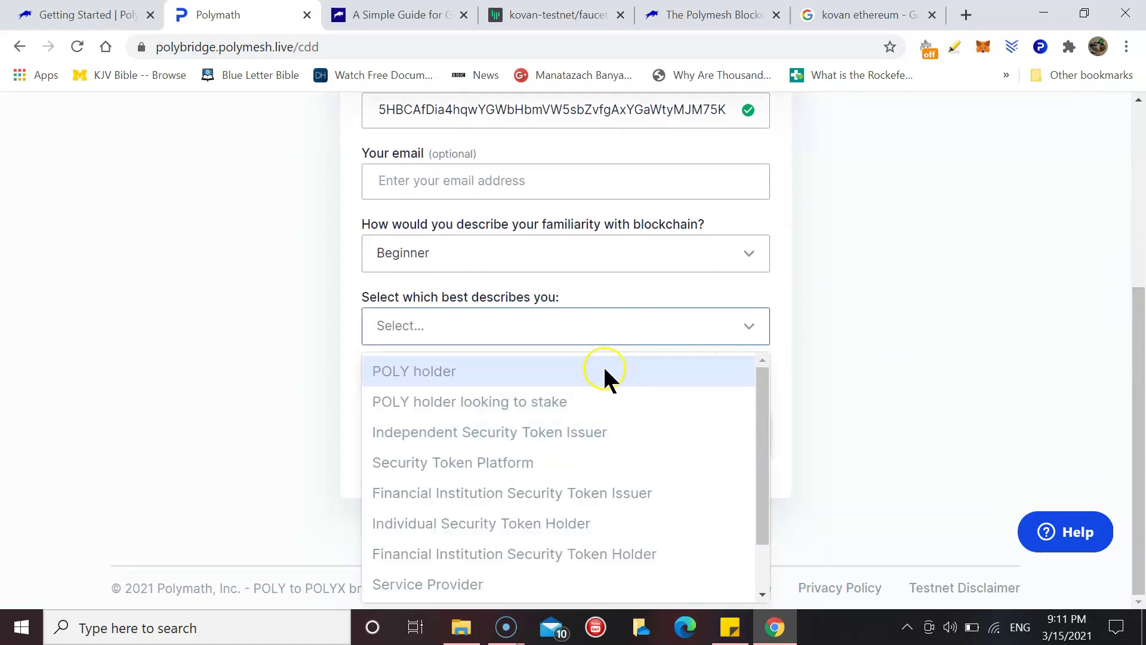
click(630, 398)
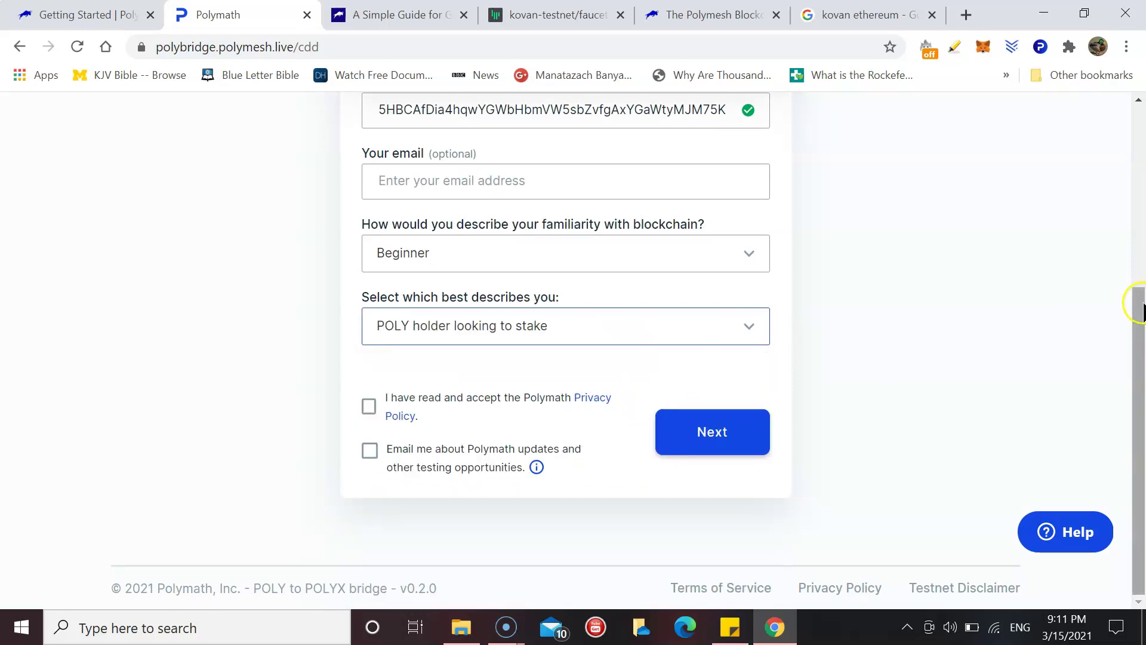
click(369, 405)
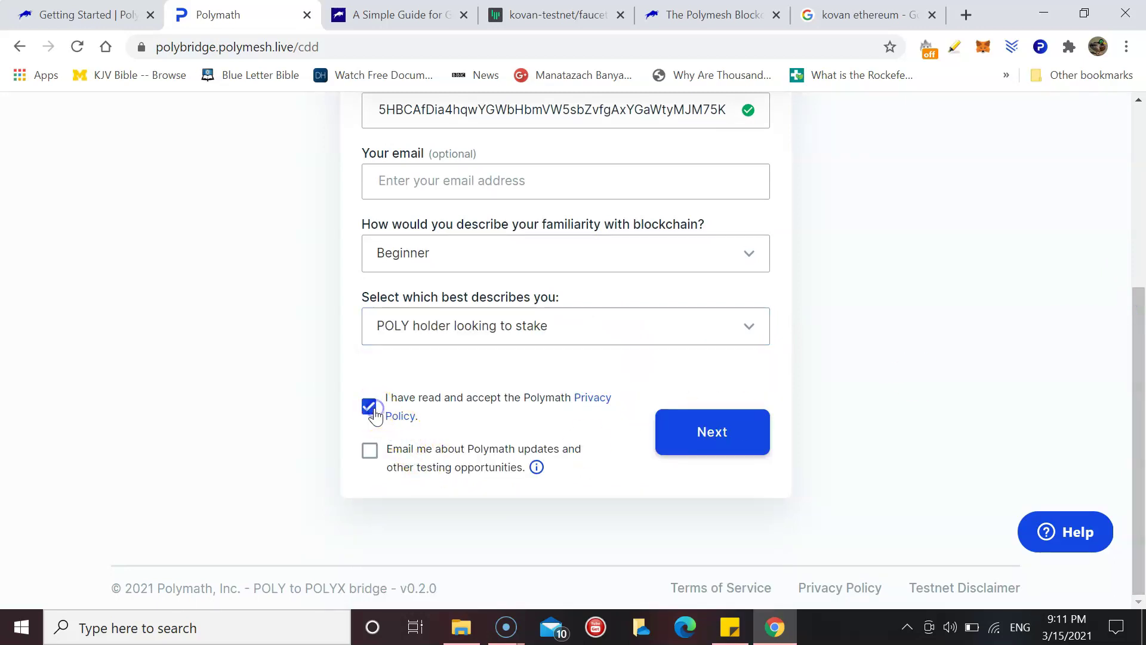
click(713, 440)
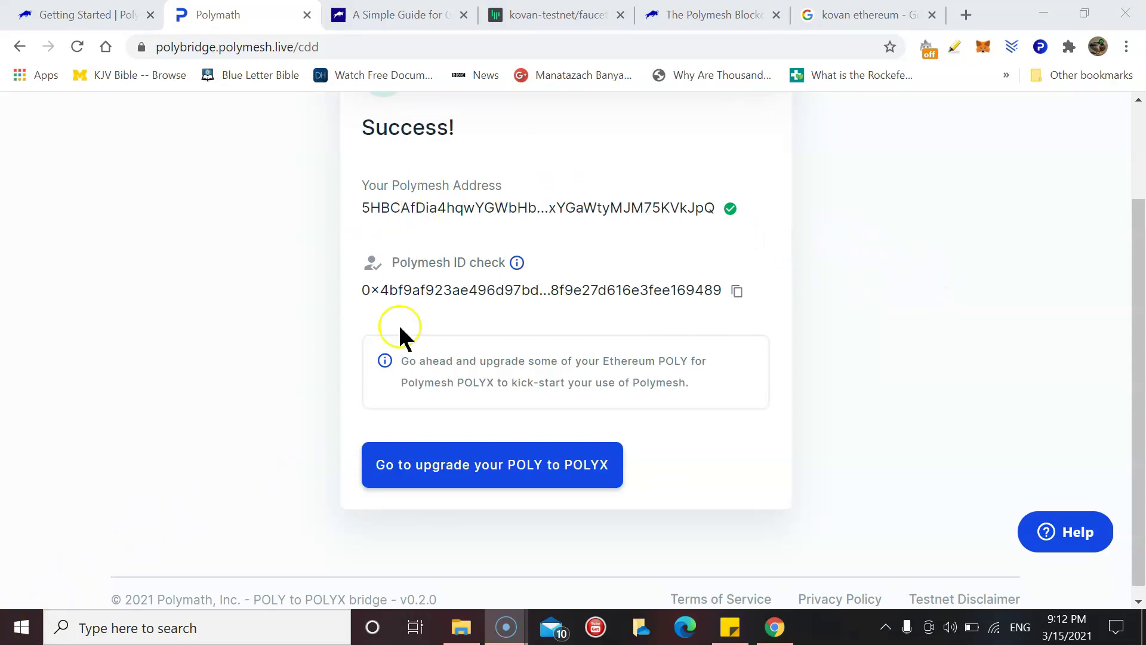
- Start the POLY to POLYX upgrade with 30,000 POLY and review the 1:1 summary
click(529, 477)
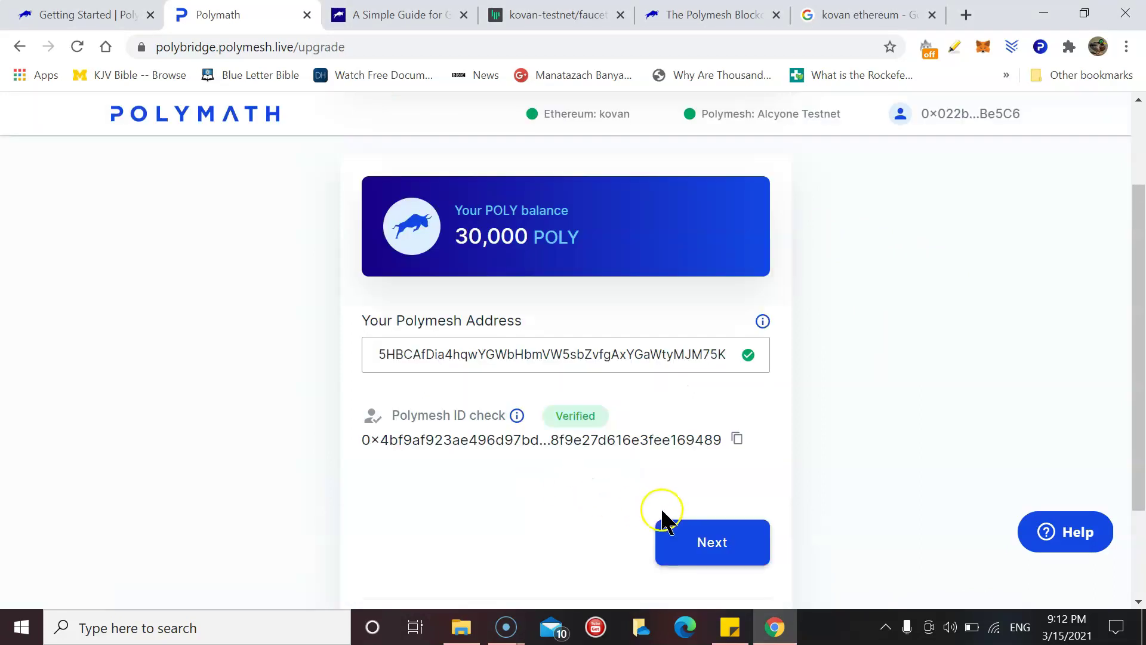
click(699, 543)
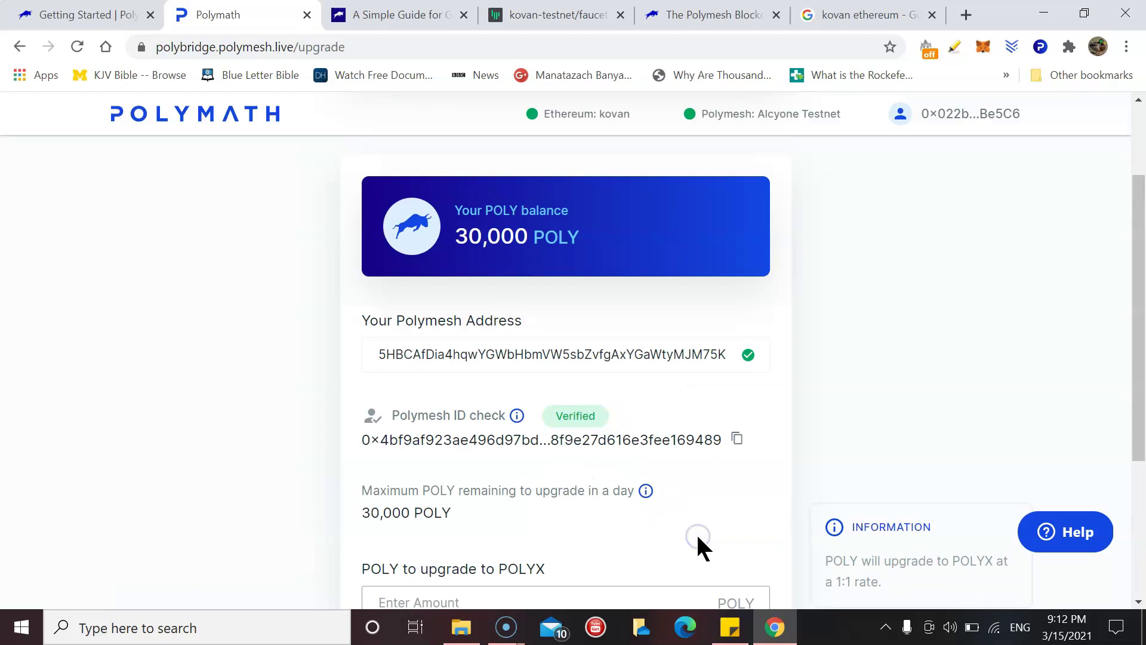
drag(1138, 191, 1138, 279)
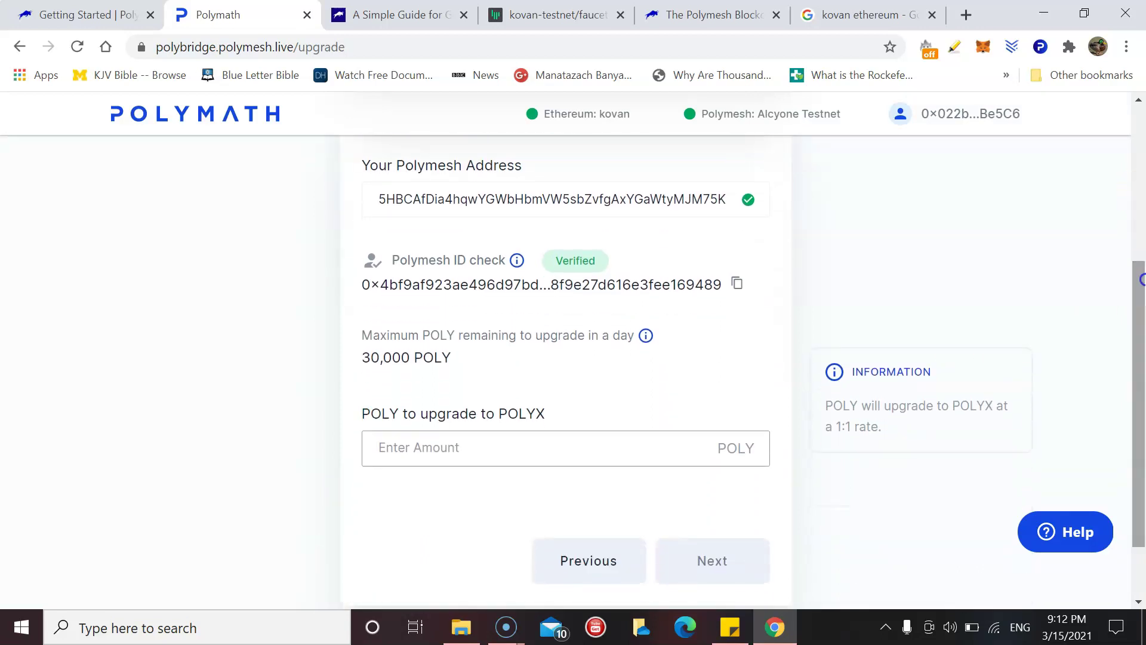
click(515, 447)
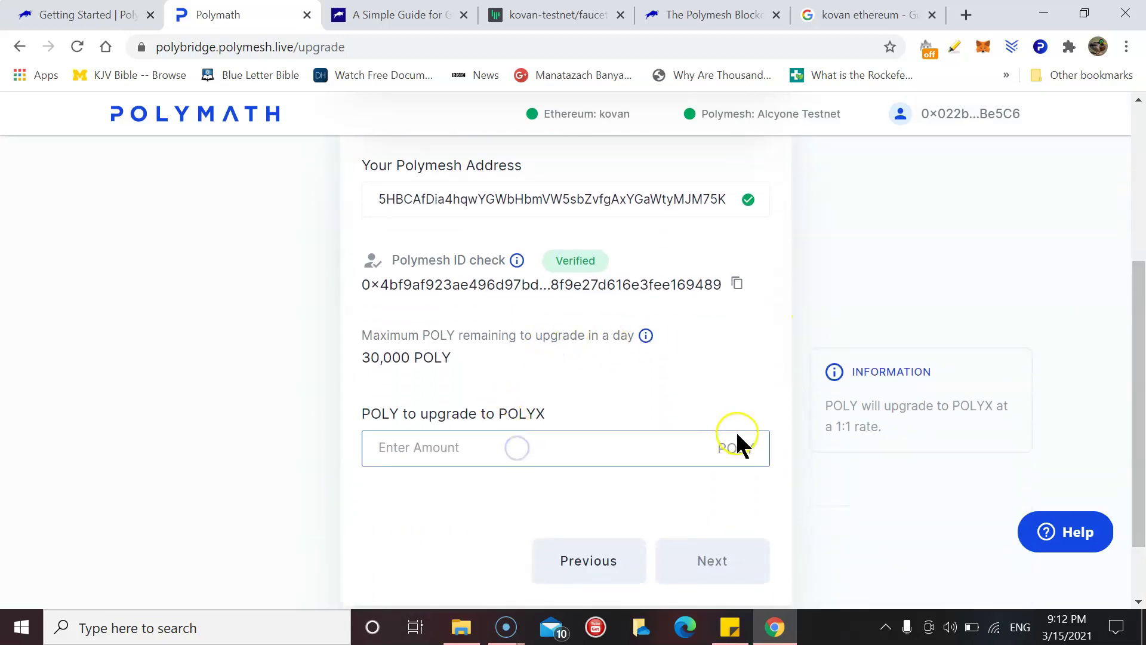
text(30)
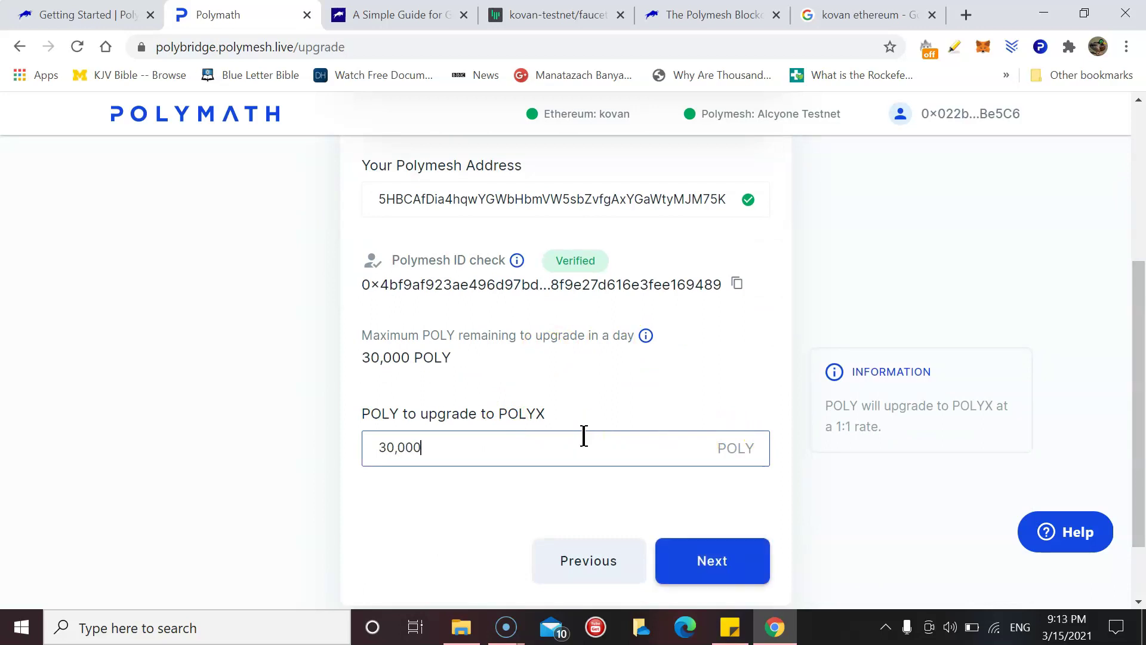
click(740, 570)
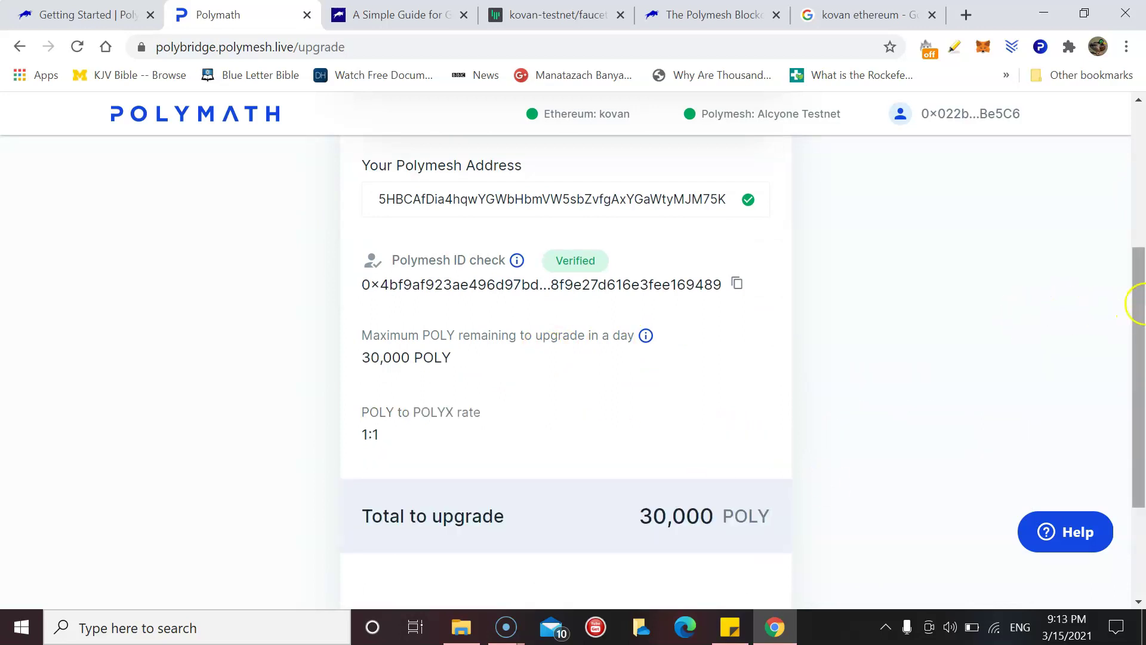
drag(1133, 302, 1142, 332)
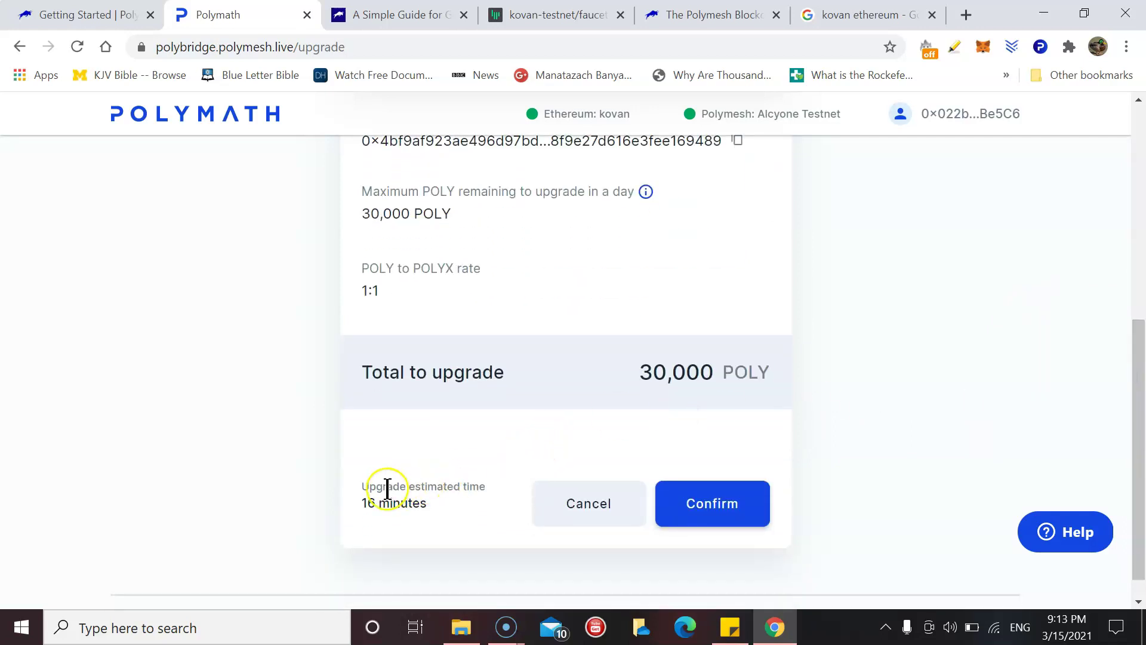
- Confirm the 30,000 POLY upgrade and approve both the approving and locking transactions in MetaMask
click(749, 509)
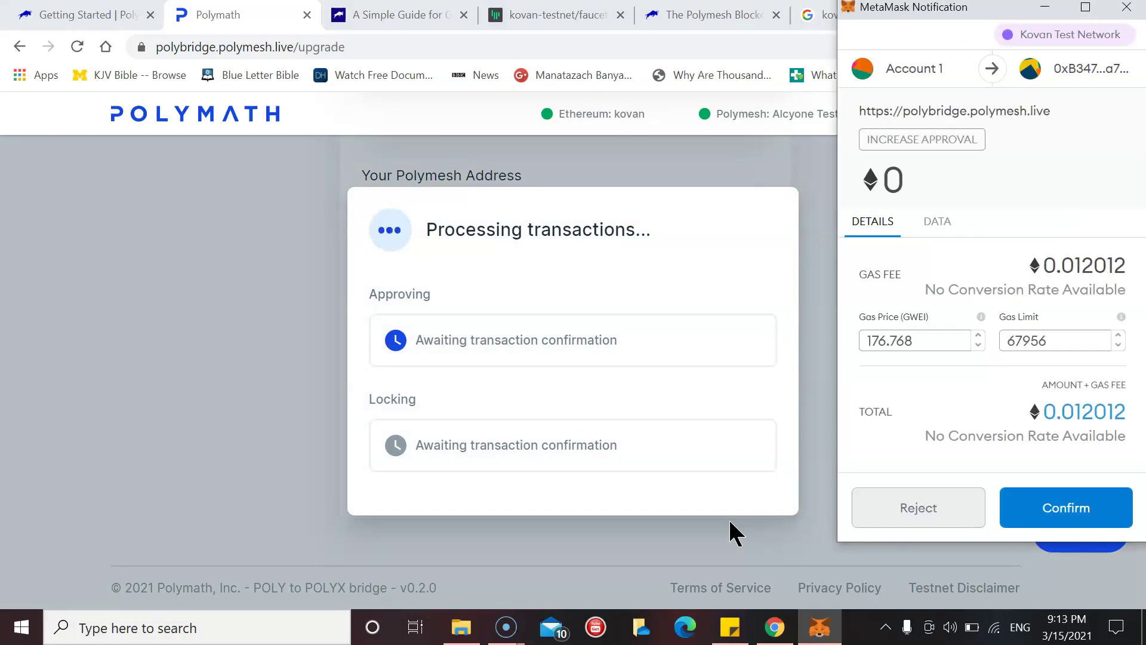
click(1073, 502)
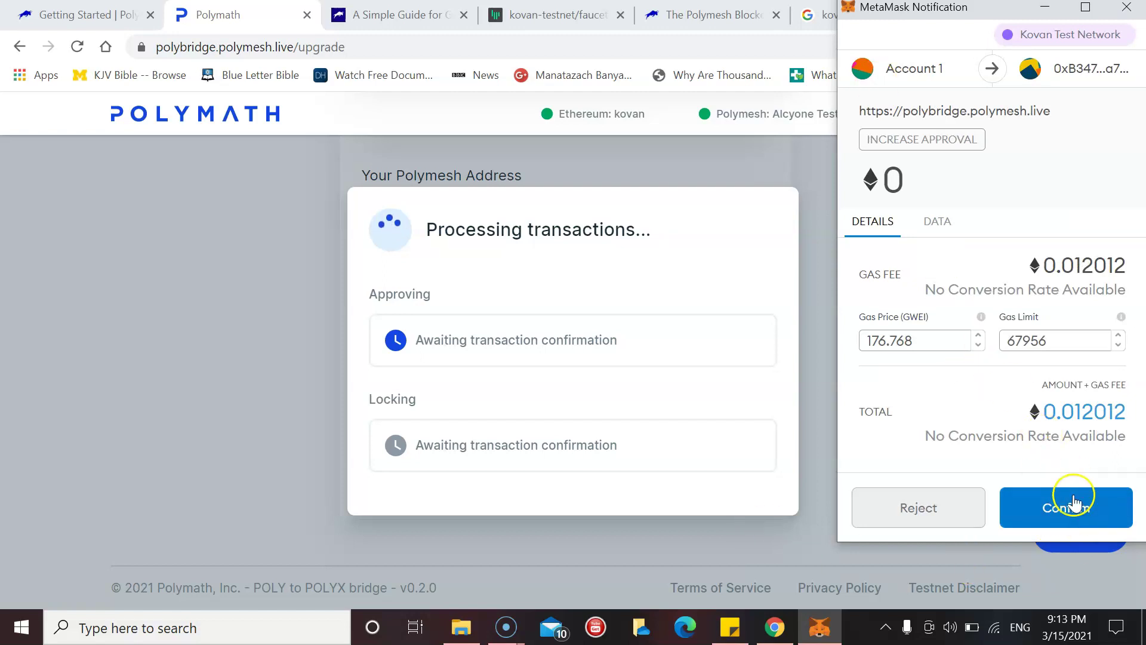
click(1095, 502)
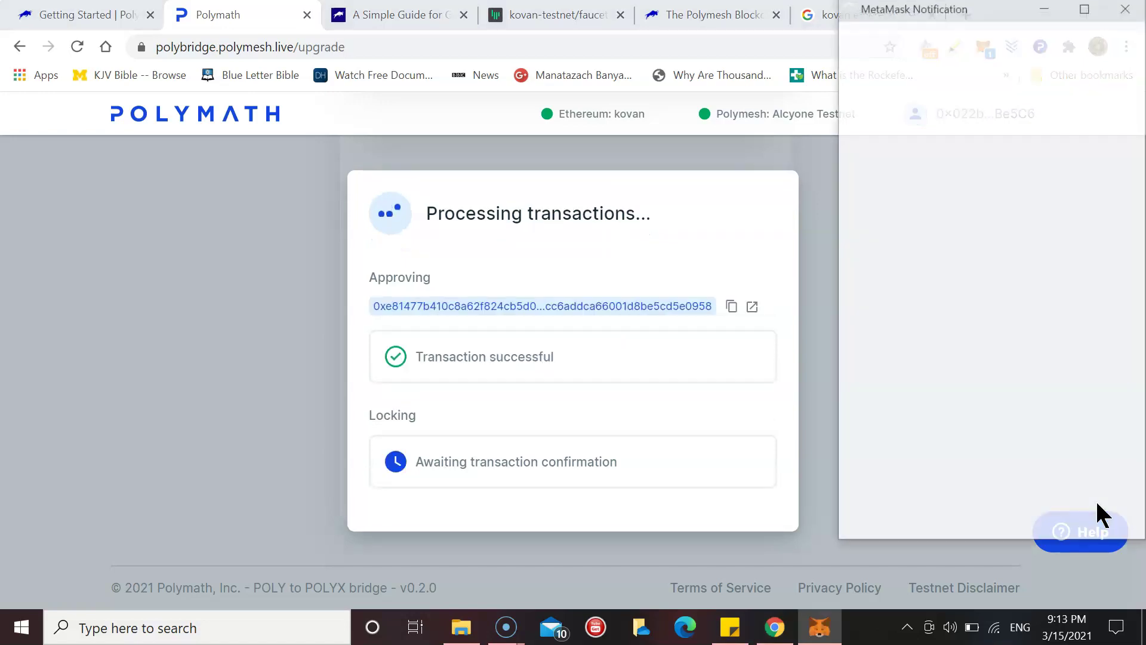
click(638, 370)
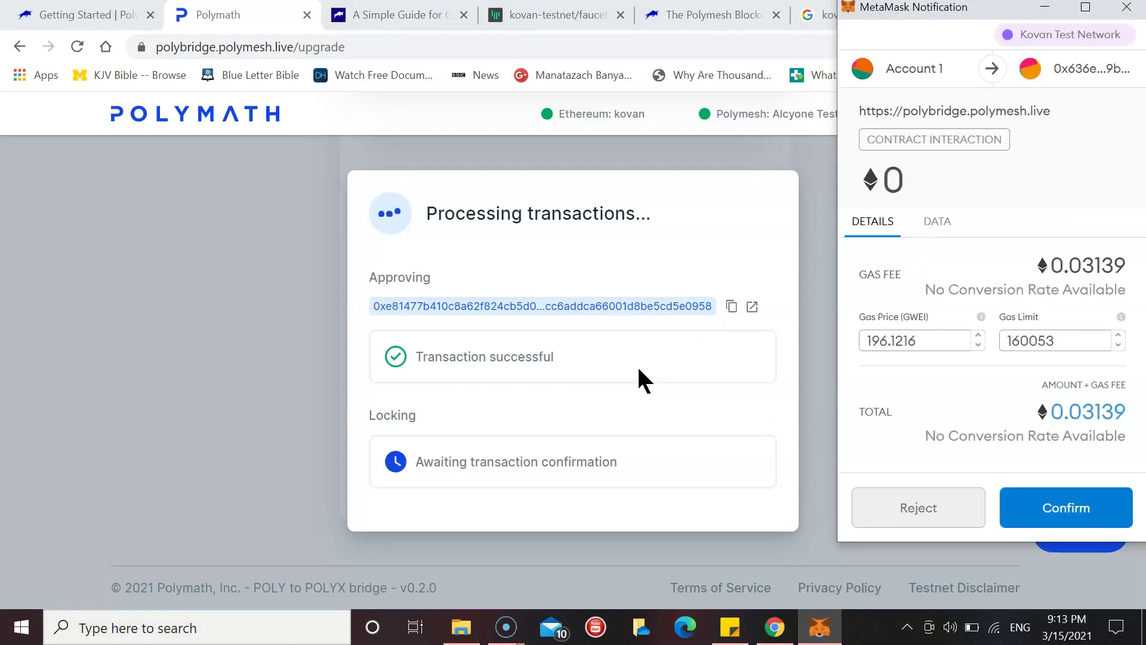
click(918, 529)
click(1058, 510)
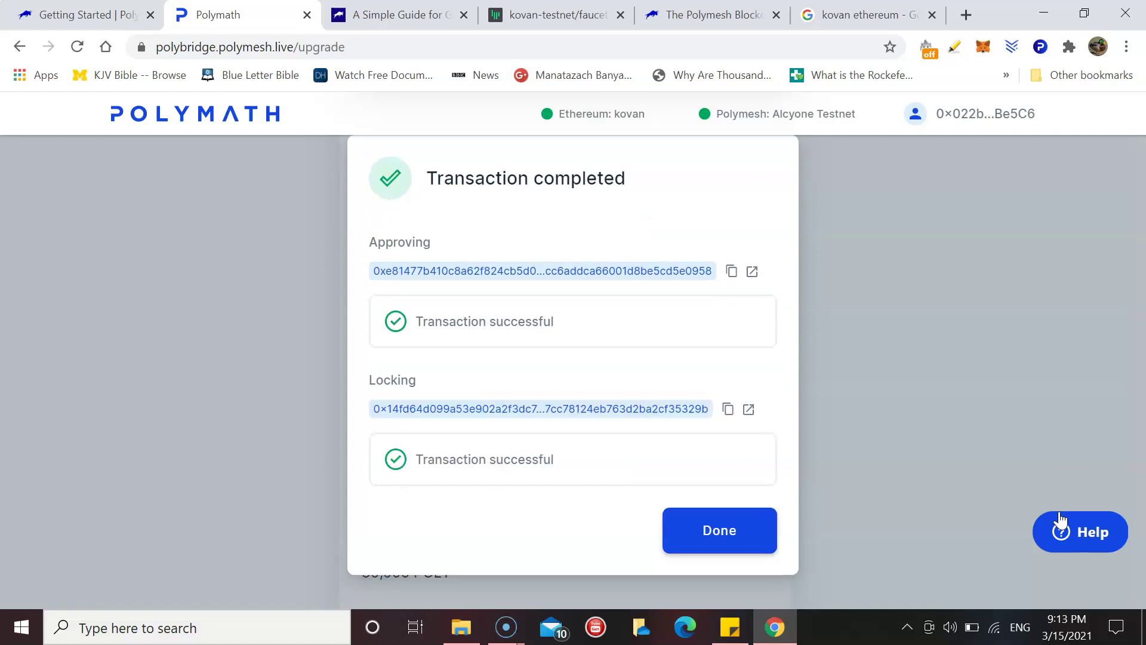
- Close the completion notice, rate the bridge 10 without a comment, and return to the status page top
click(714, 526)
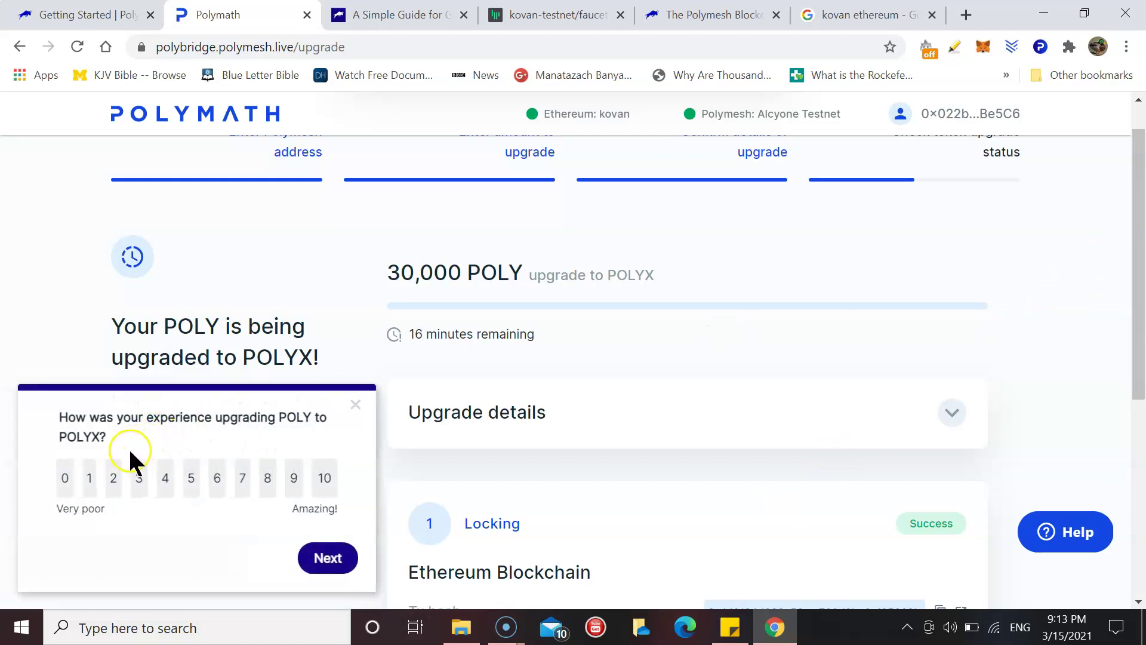
click(324, 477)
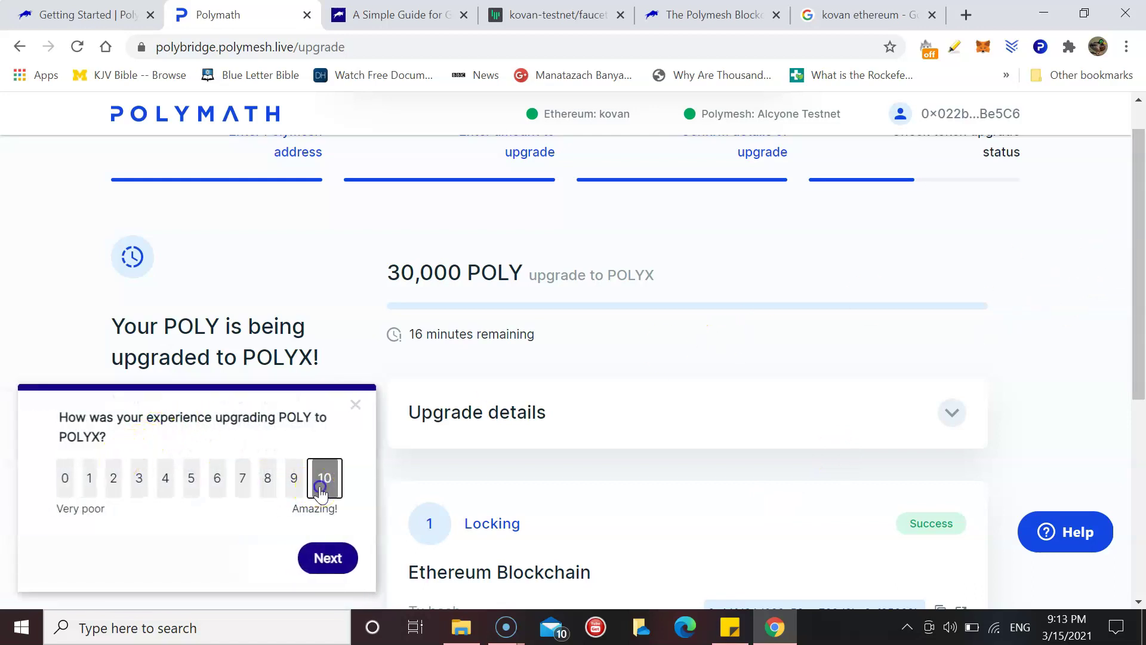
click(330, 561)
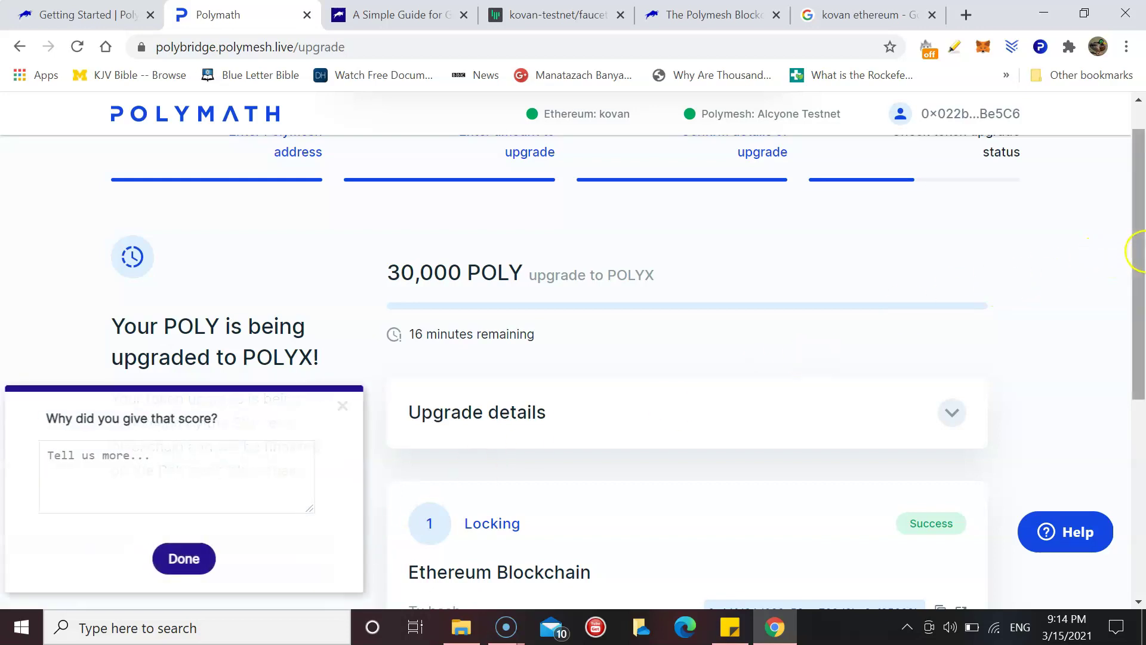
click(223, 561)
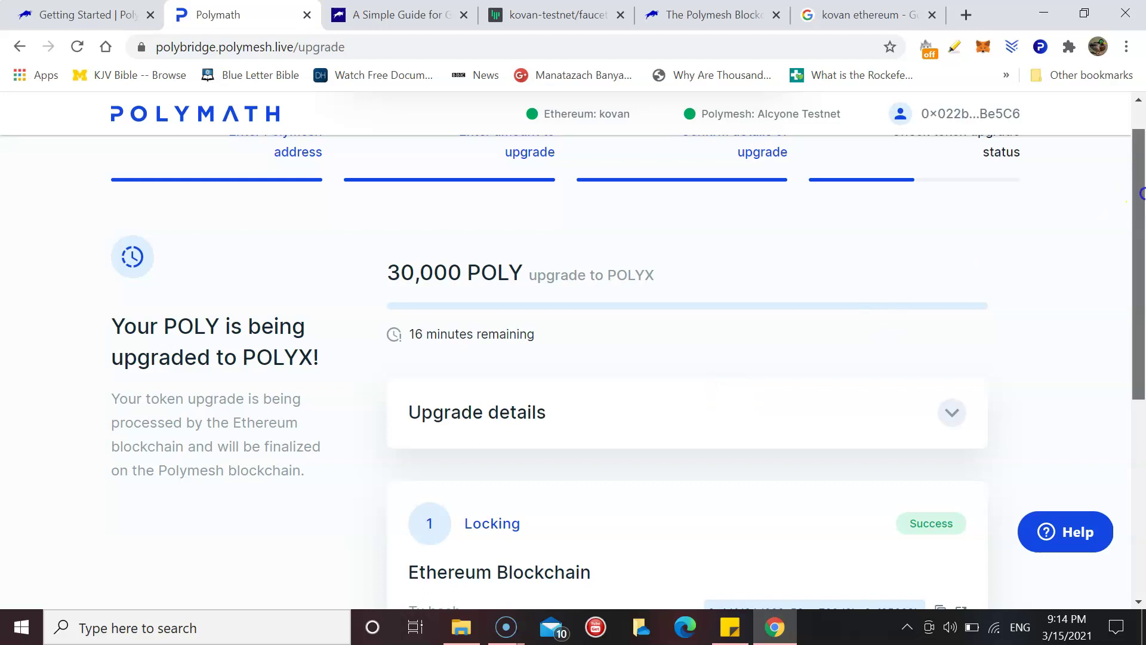
mouse_move(1141, 194)
mouse_down()
mouse_move(1137, 140)
mouse_move(1121, 356)
mouse_move(1135, 152)
mouse_move(1138, 283)
mouse_move(1137, 174)
mouse_up()
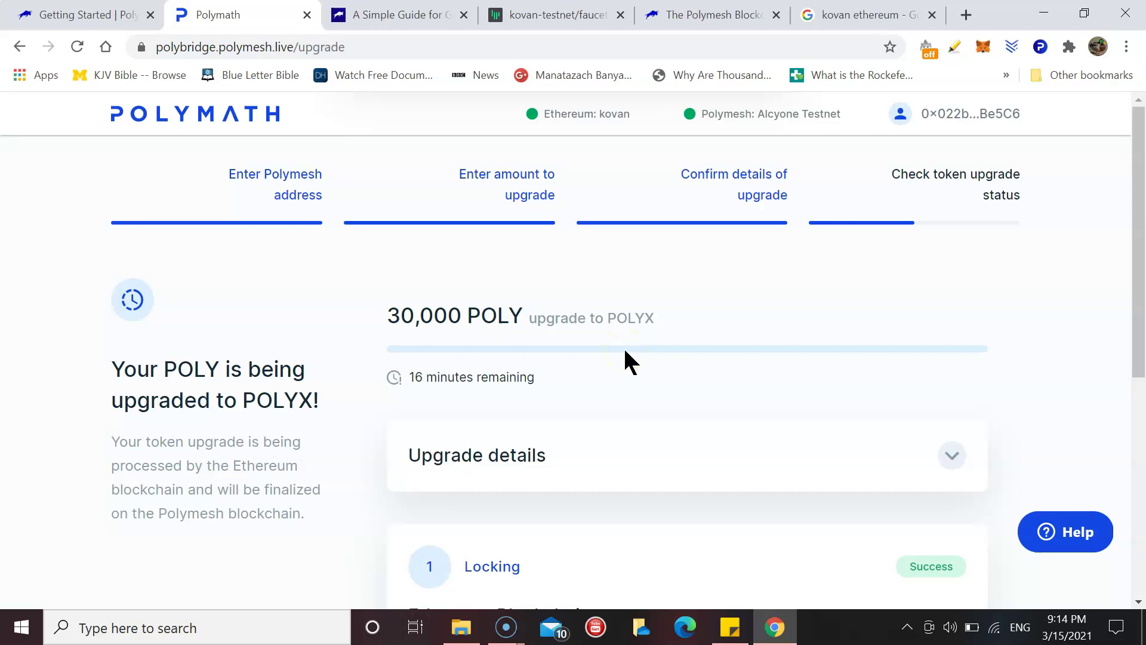
click(1138, 197)
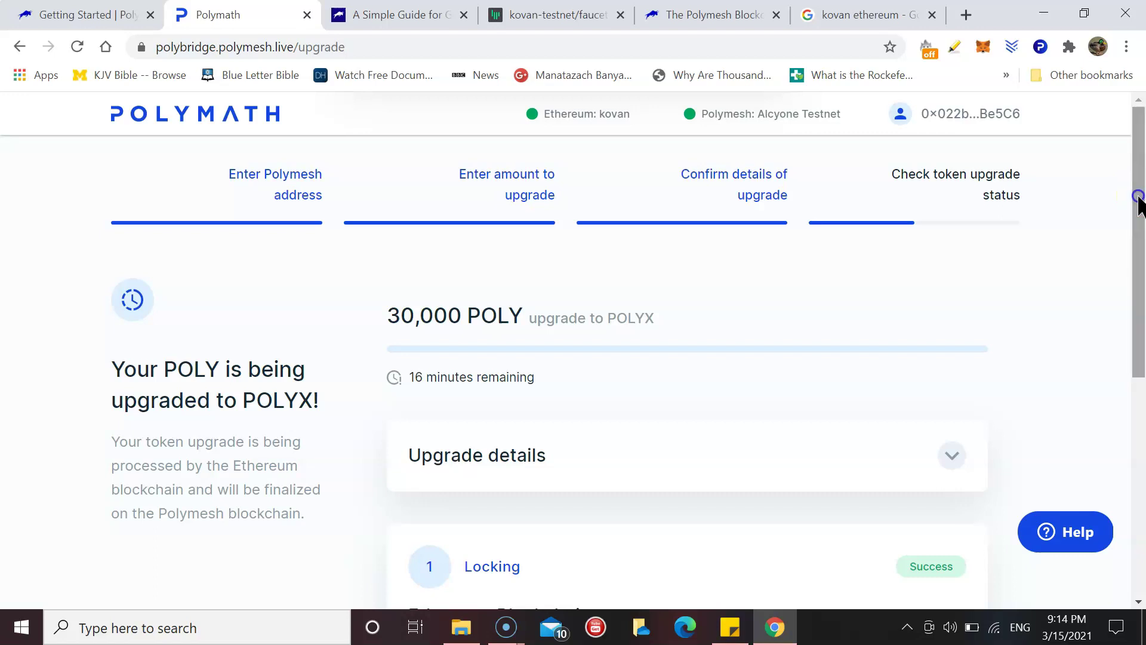